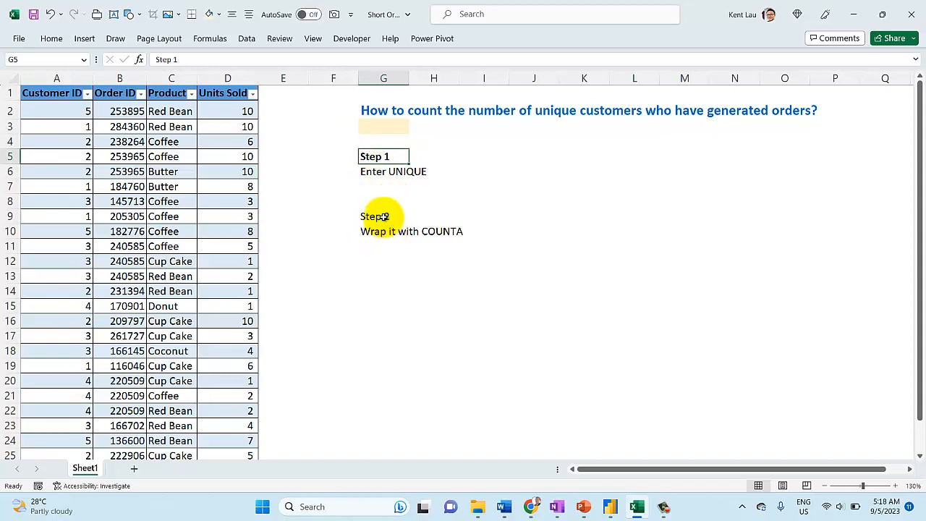
Step: Make the "Step 1" and "Step 2" headings in G5 and G9 bold
key("ctrl+b")
left_click(380, 218)
key("ctrl+b")
Step: Check the name assigned to the order table in its table design properties
left_click(391, 129)
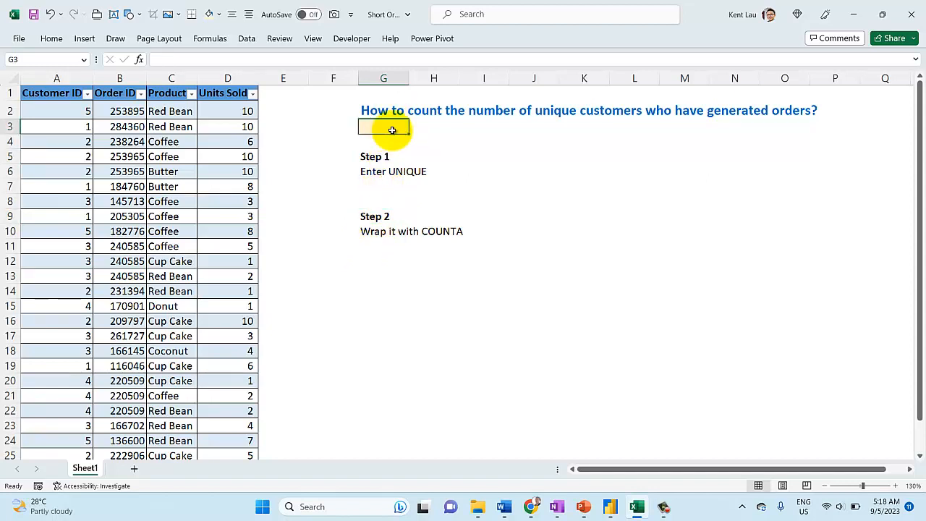
type("=")
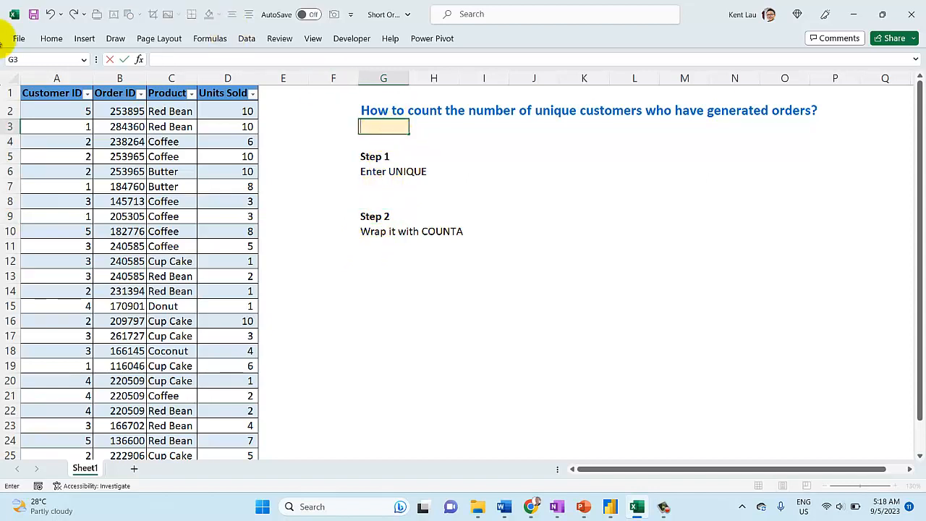
left_click(194, 188)
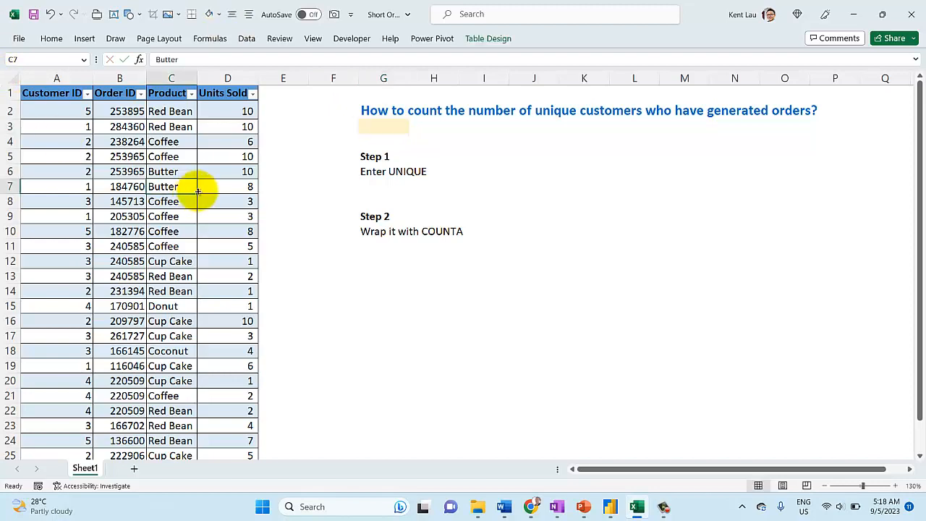
left_click(485, 39)
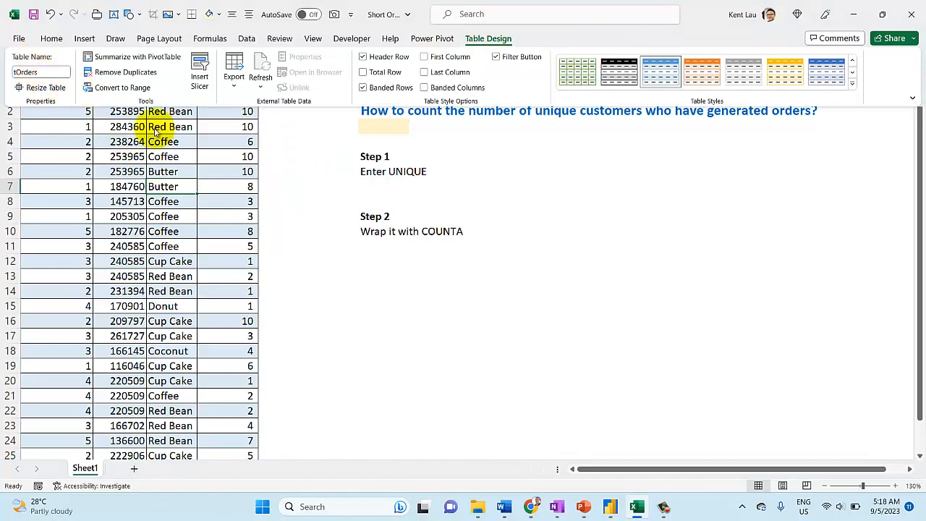
Step: Enter the formula =COUNTA(tOrders[Customer ID]) in cell G3, referencing the table's Customer ID column
left_click(381, 128)
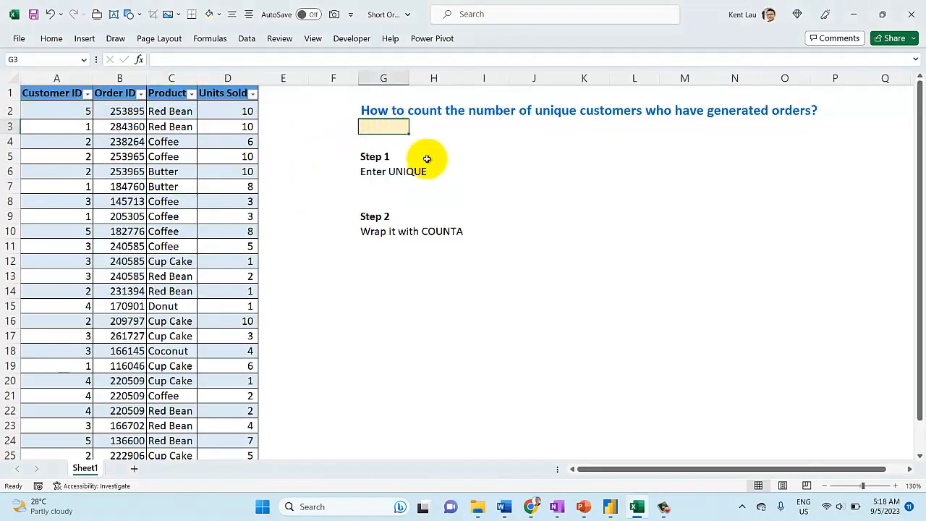
type("=counta")
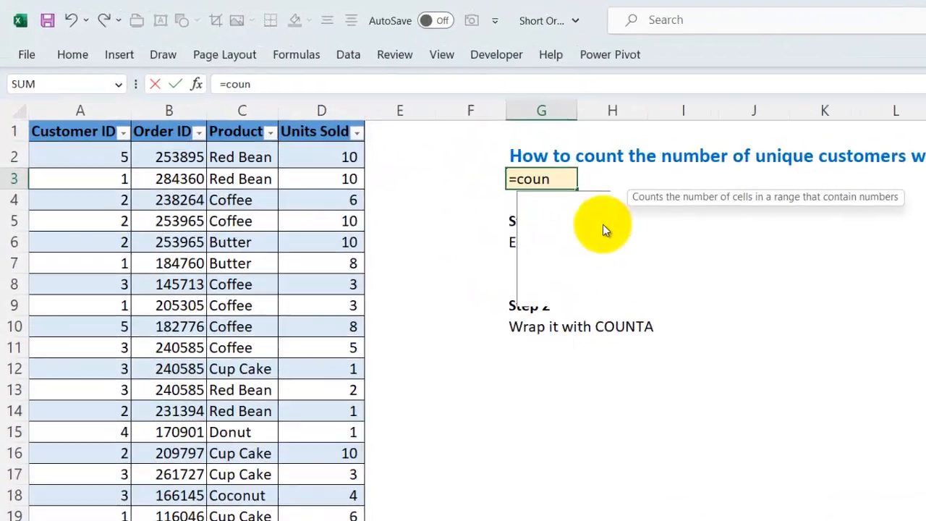
type("(")
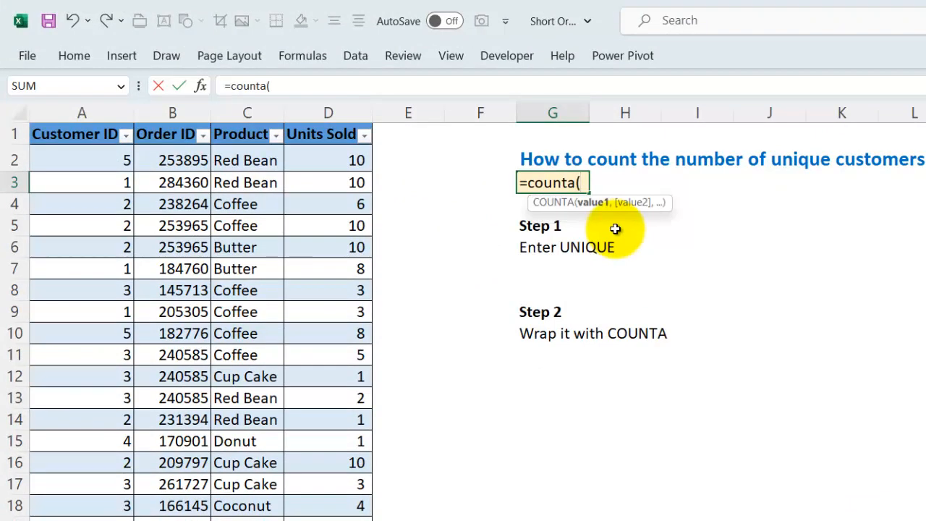
type("to")
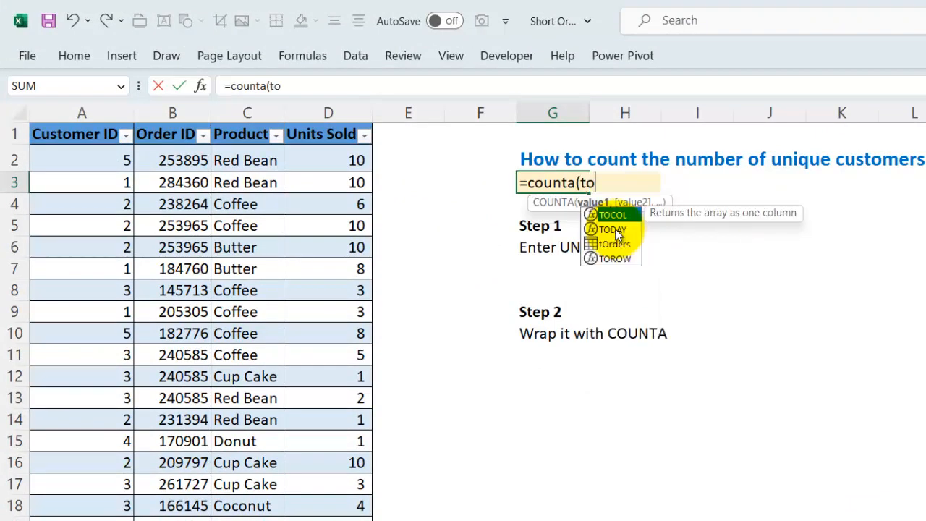
key("Down")
key("Down")
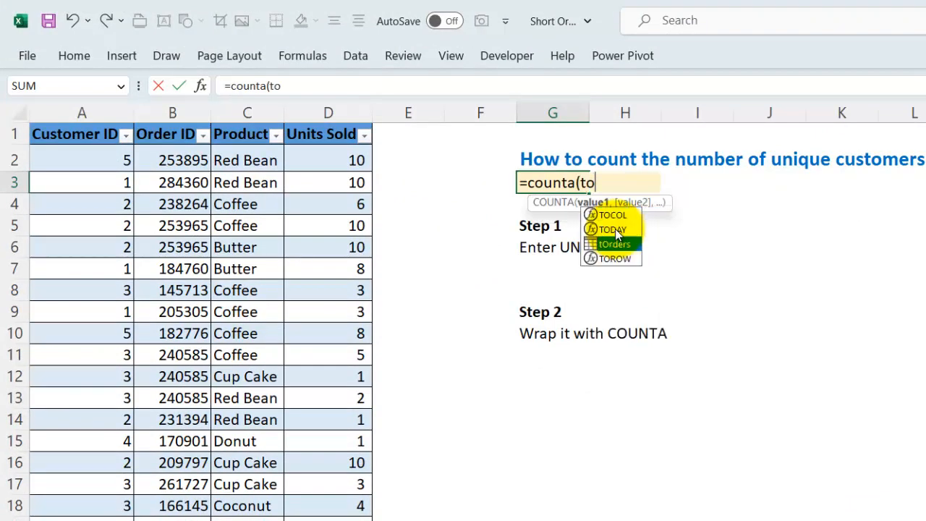
key("Tab")
type("[")
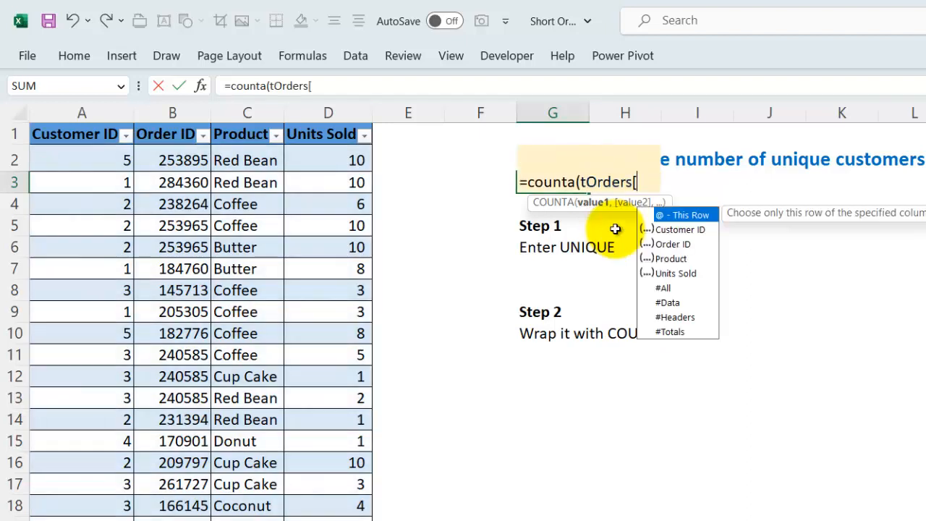
type("cu")
key("Tab")
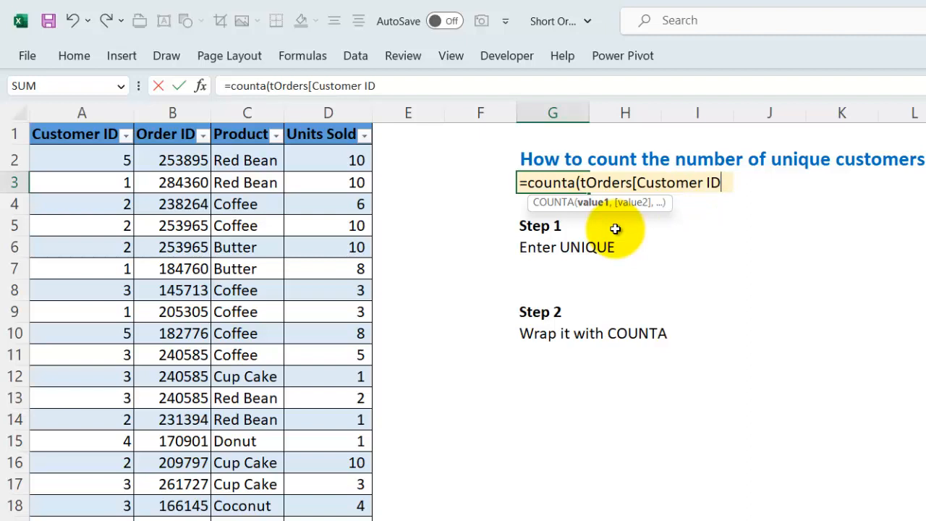
type("])")
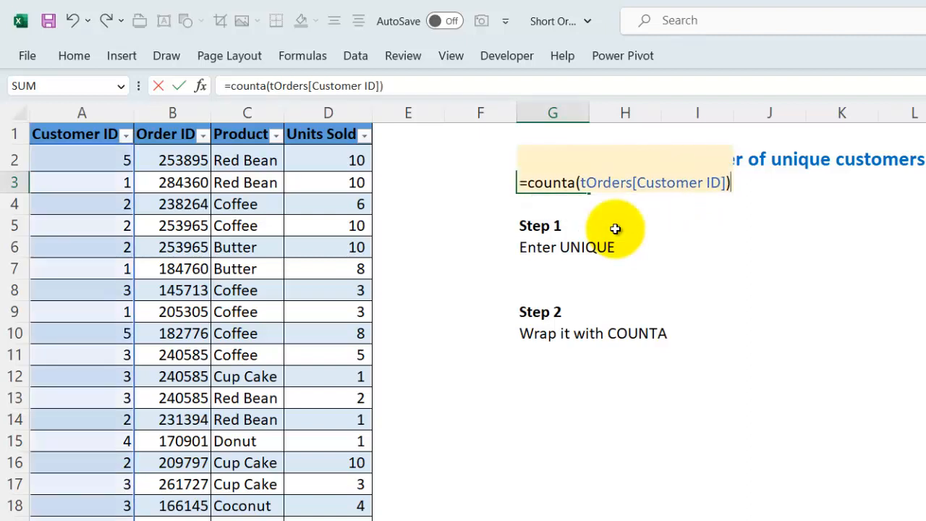
left_click(527, 183)
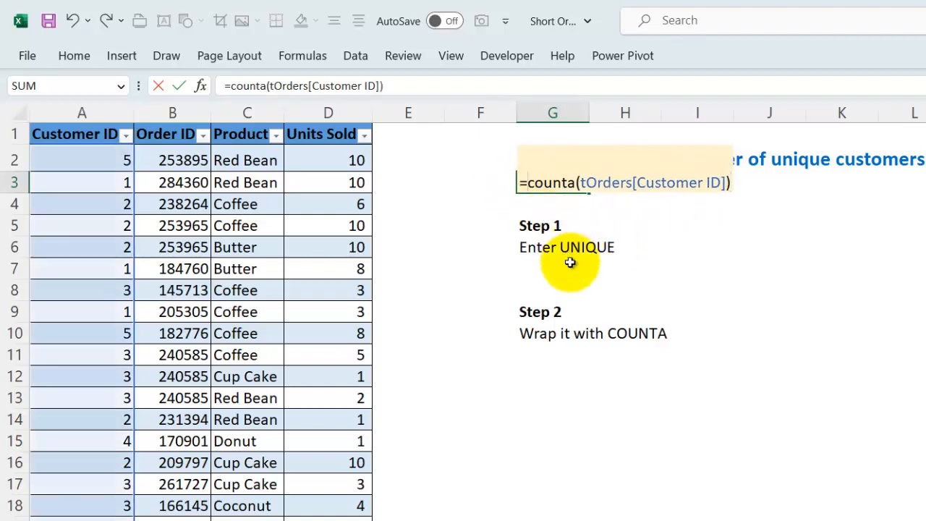
key("Return")
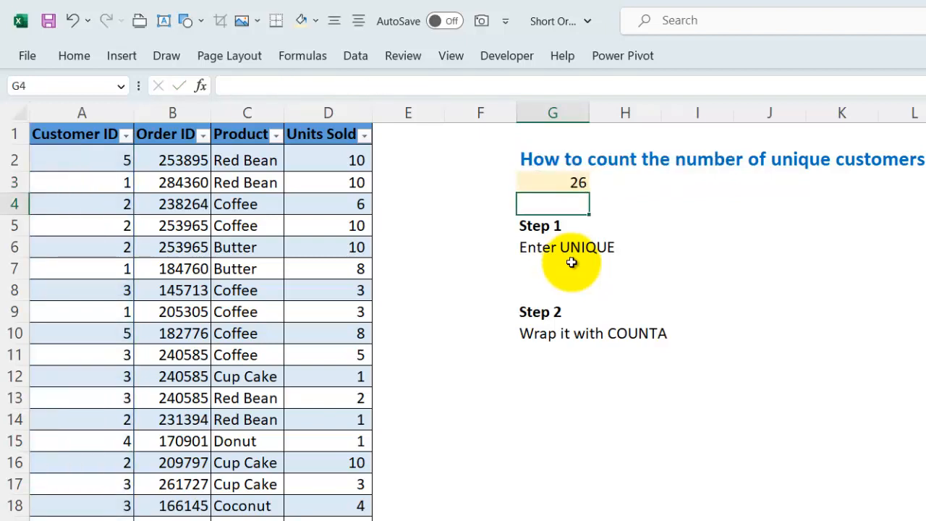
Step: Review the formula in G3 and select Customer ID values A2:A27 to compare their count with its result
left_click(541, 178)
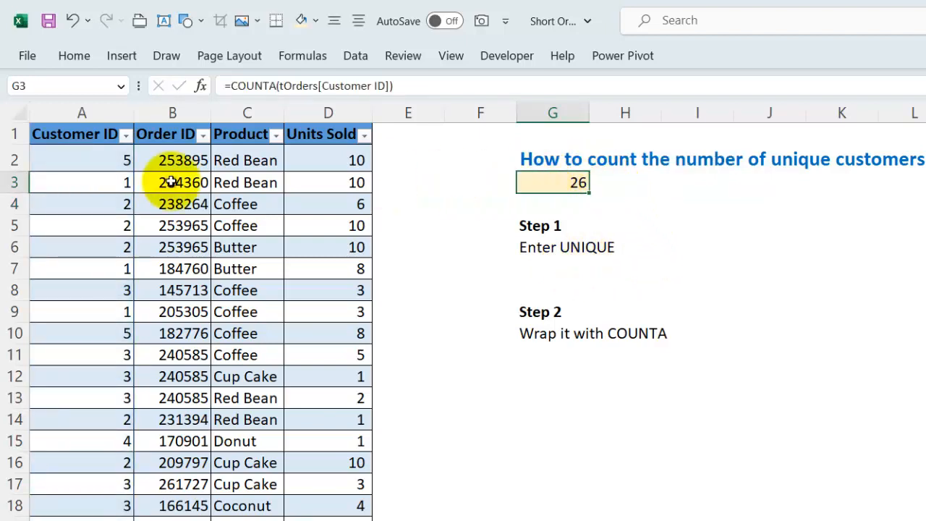
left_click(78, 156)
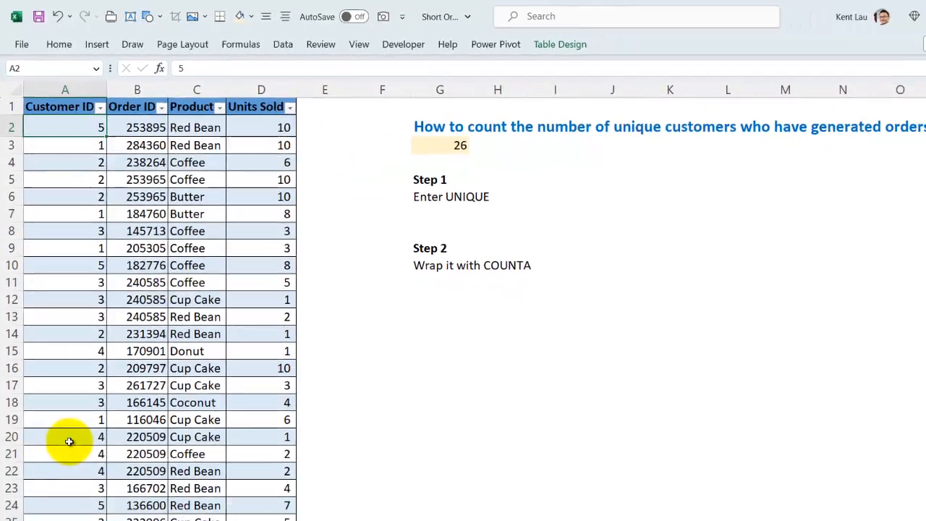
scroll(80, 518, "down", 2)
left_click(56, 391, "shift")
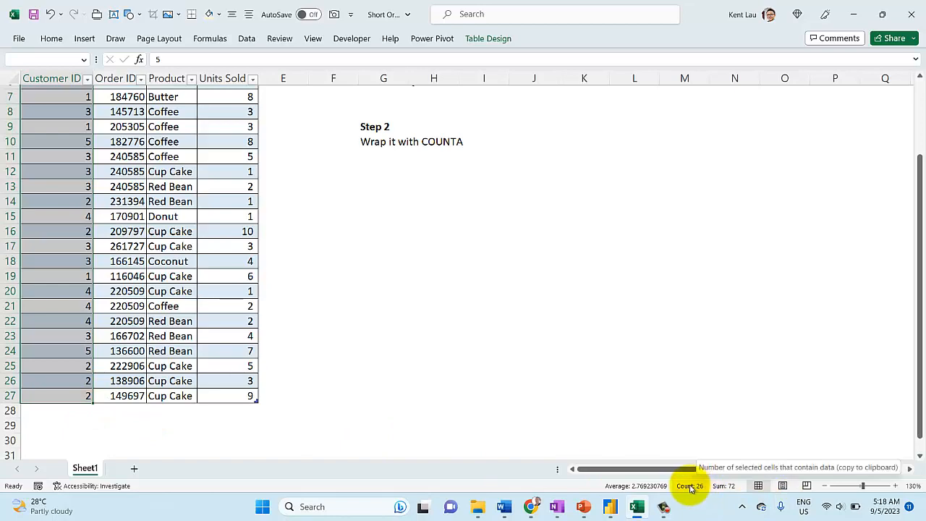
scroll(296, 289, "up", 2)
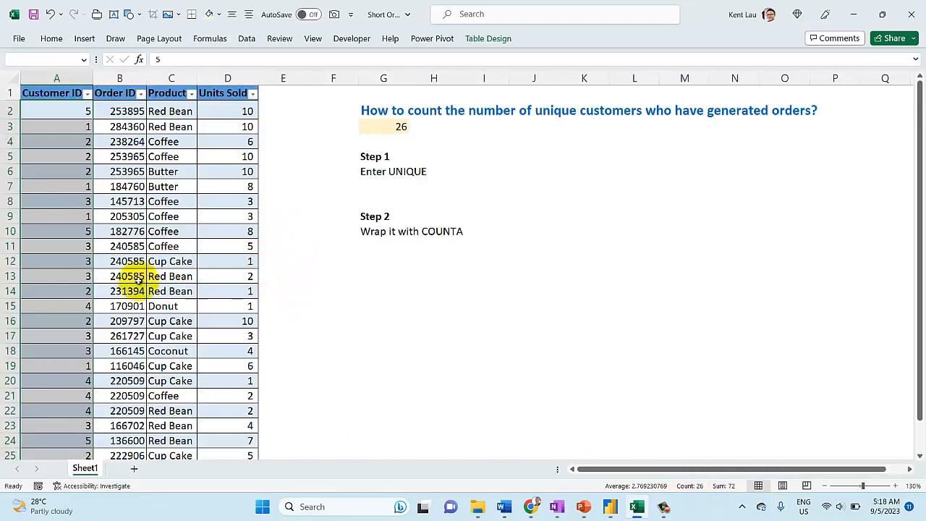
Step: Switch to the Power BI DAX Guide v10 presentation in PowerPoint, view the "Study your business…" slide, and return to the Excel workbook
left_click(586, 509)
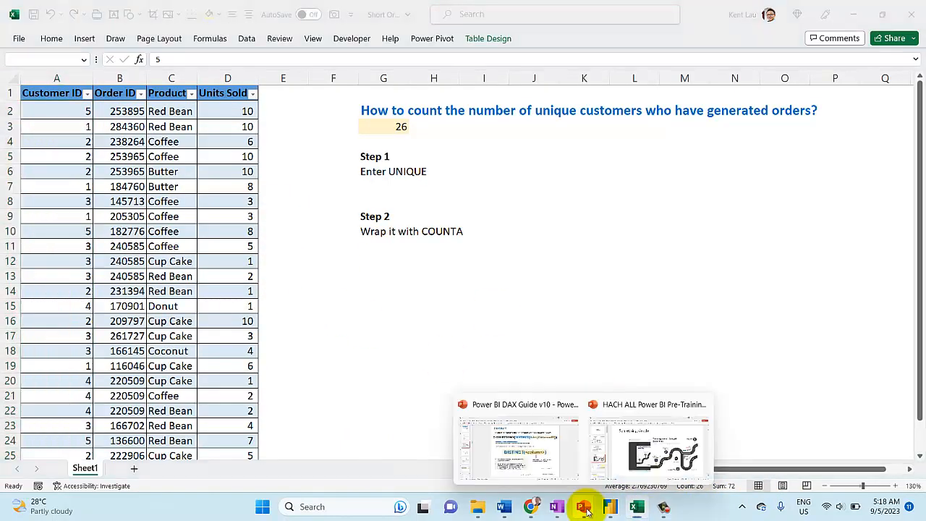
left_click(492, 434)
left_click(80, 284)
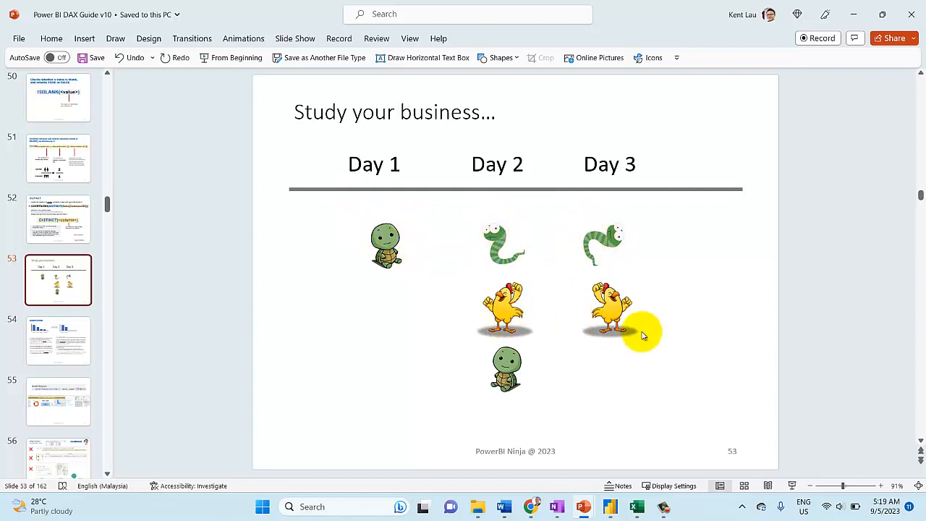
mouse_move(640, 514)
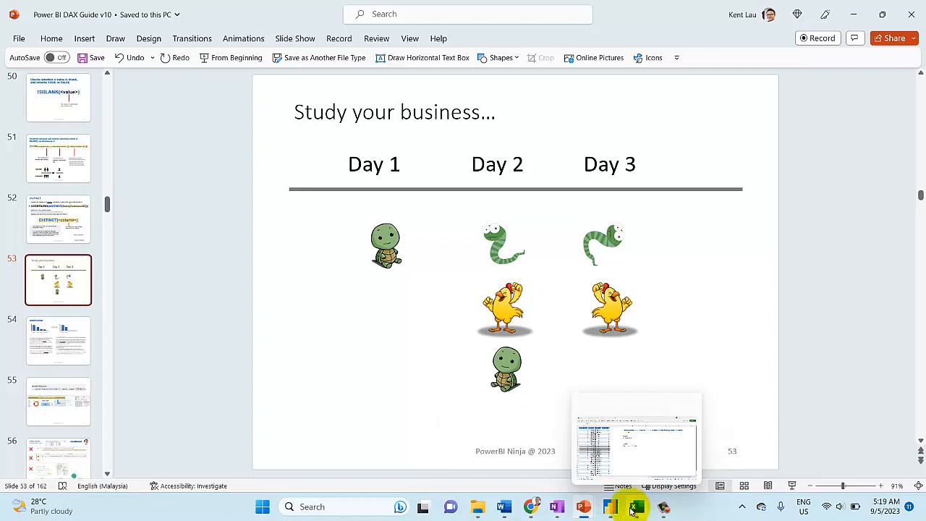
left_click(636, 507)
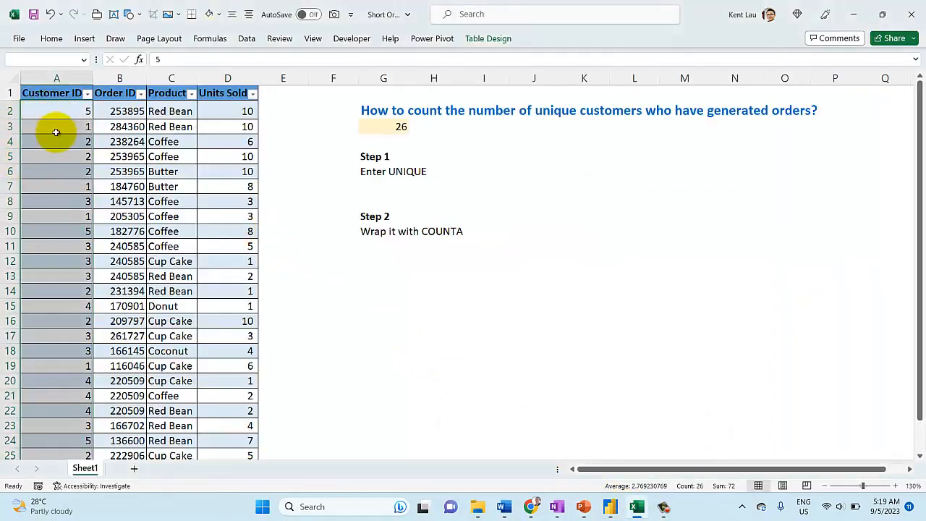
Step: Edit the G3 formula to nest UNIQUE inside COUNTA, giving =COUNTA(UNIQUE(tOrders[Customer ID]))
left_click(367, 128)
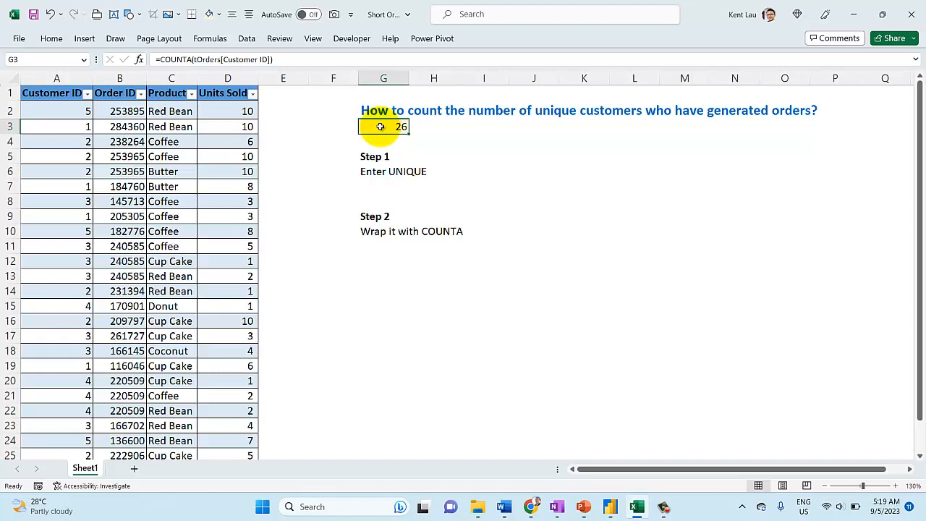
double_click(379, 126)
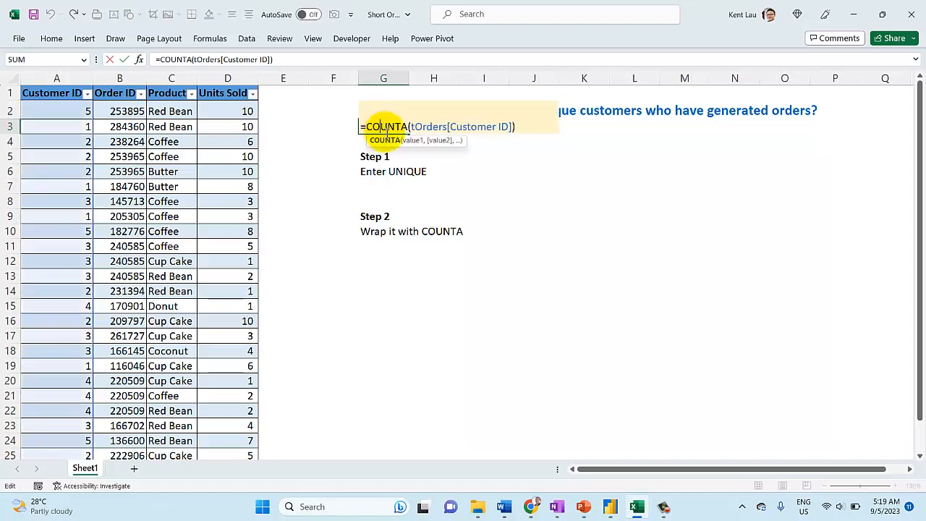
left_click(411, 126)
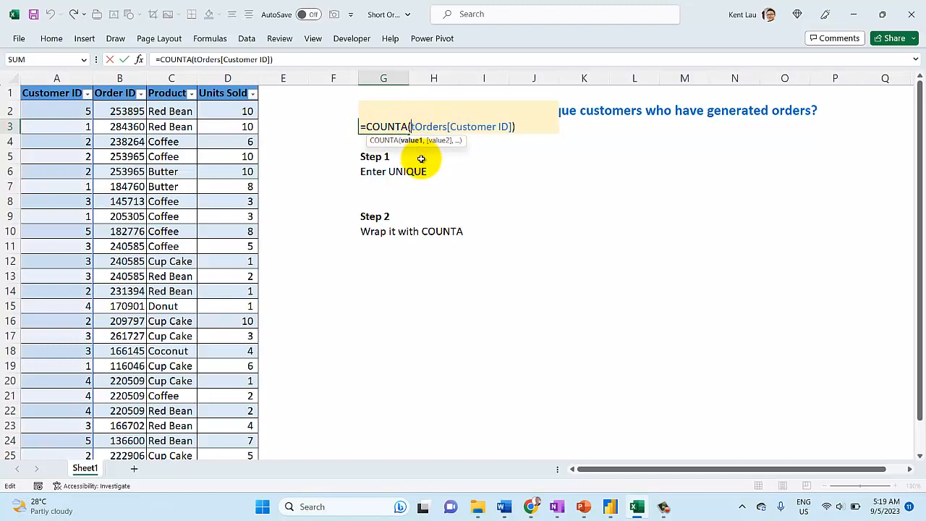
type("uiq")
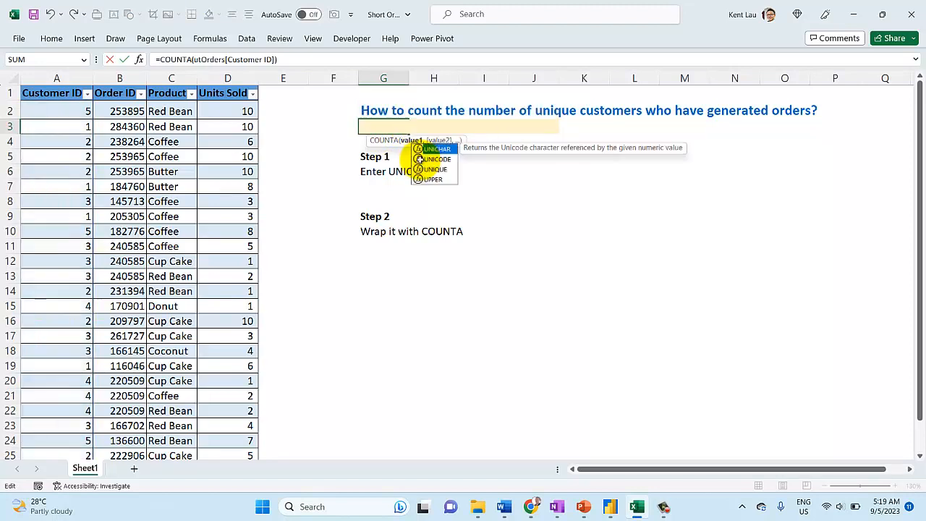
key("BackSpace")
key("BackSpace")
type("n")
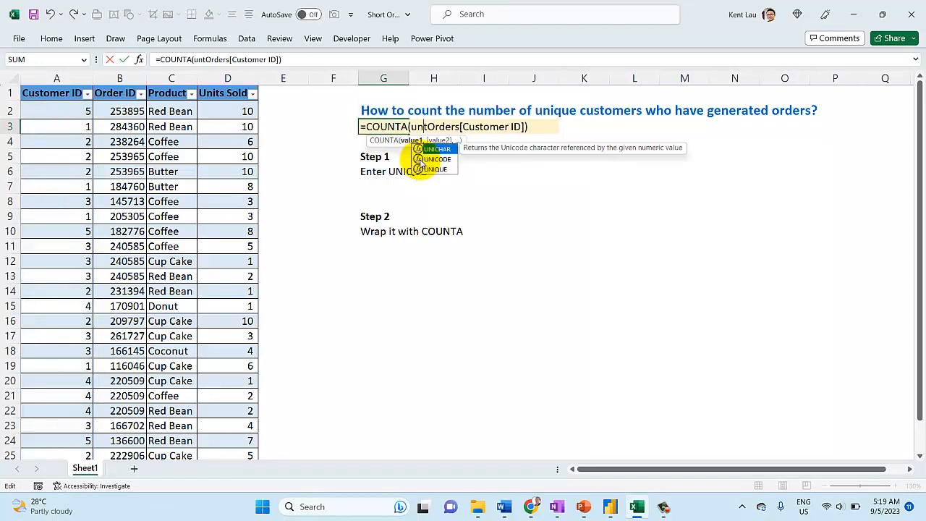
type("ique")
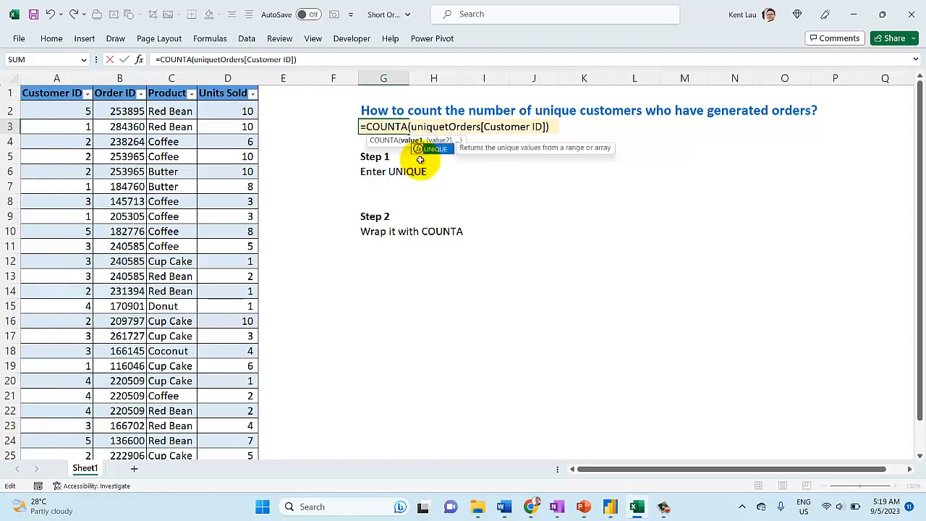
type("(")
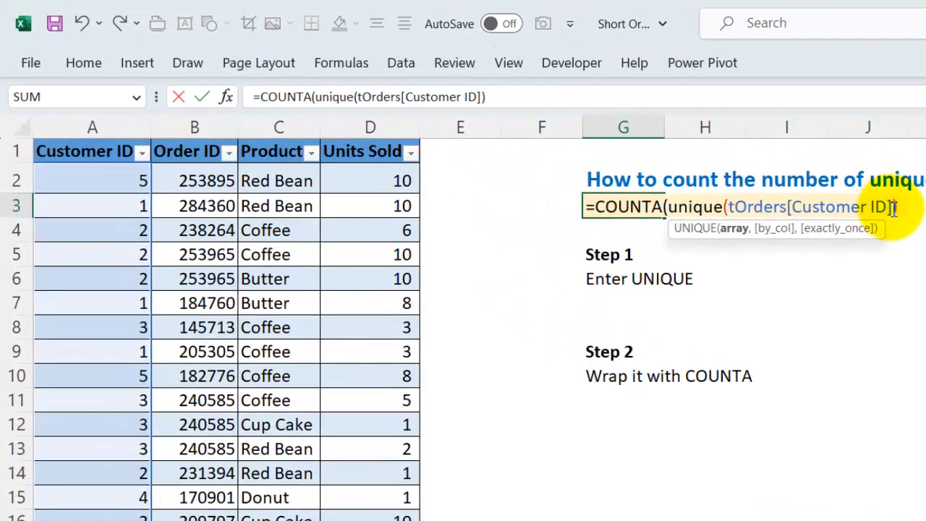
type(")")
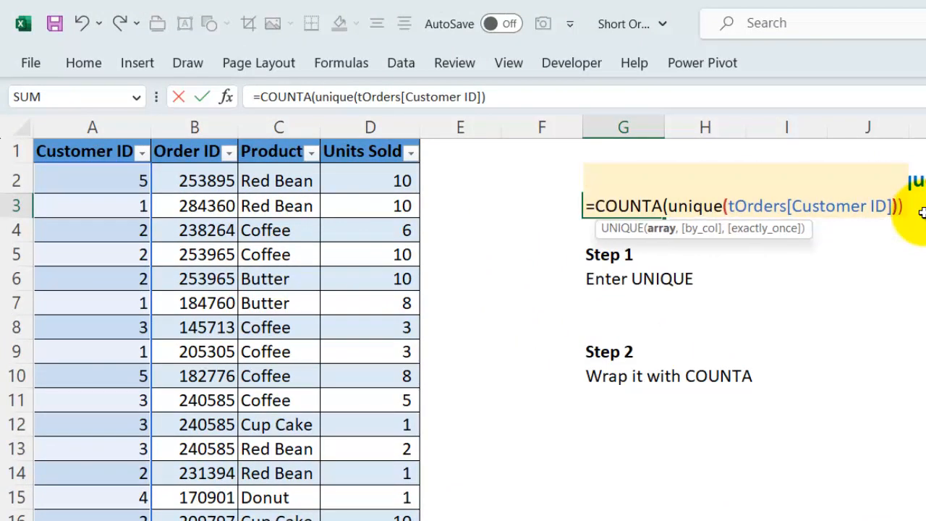
key("Return")
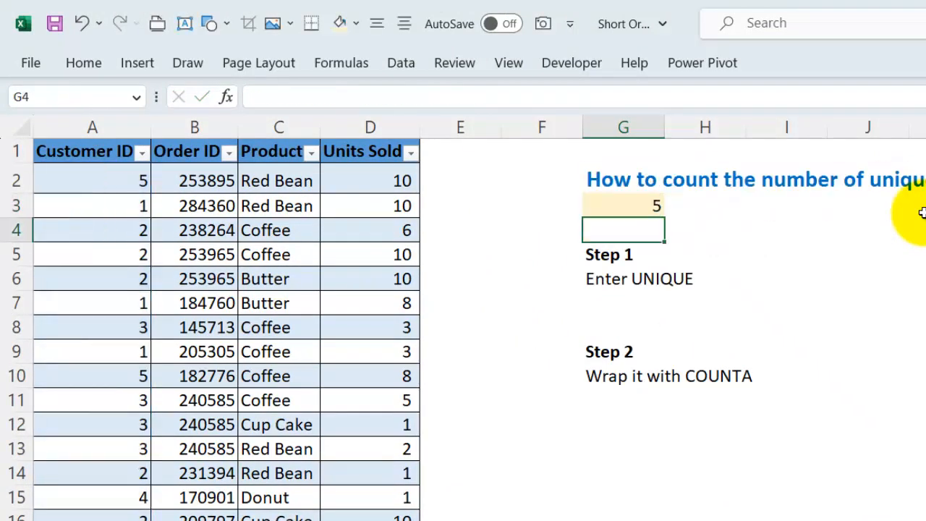
Step: Review the G3 formula and check its result against the distinct values in the Customer ID column's filter list
left_click(586, 206)
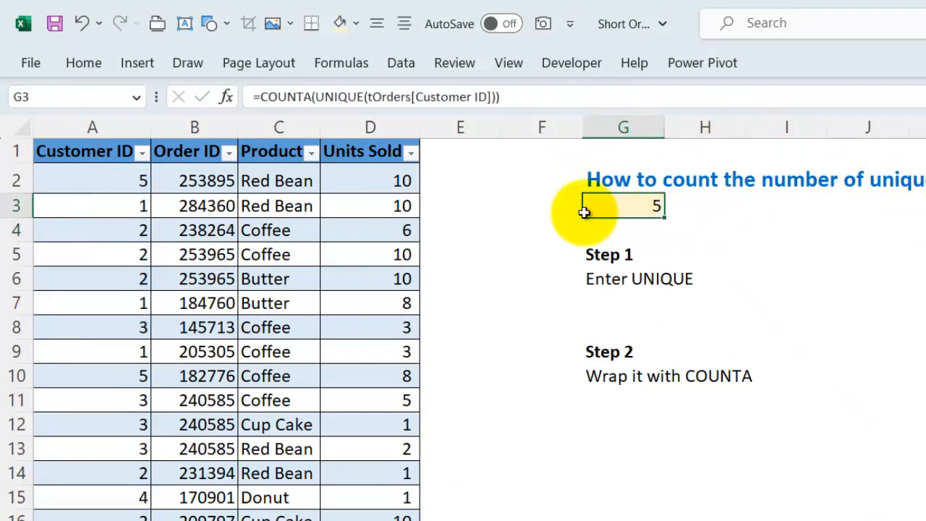
left_click(139, 152)
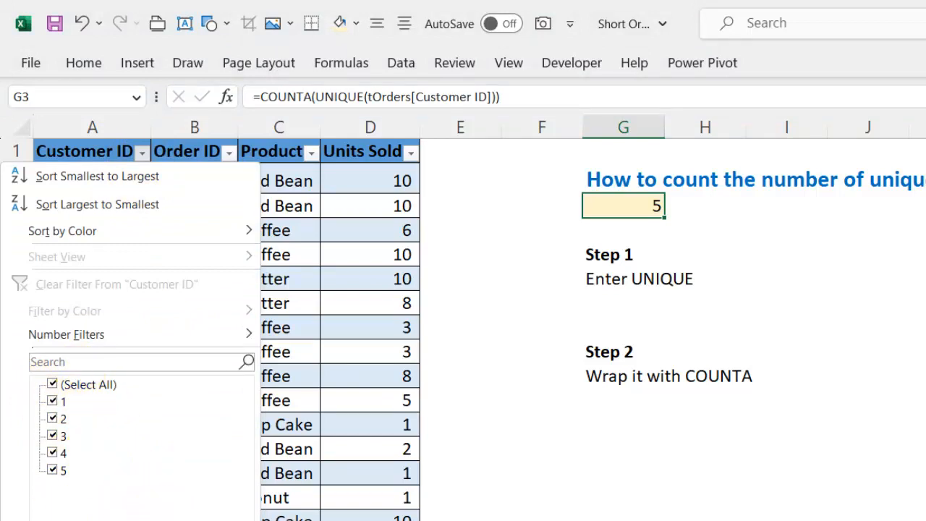
left_click(230, 519)
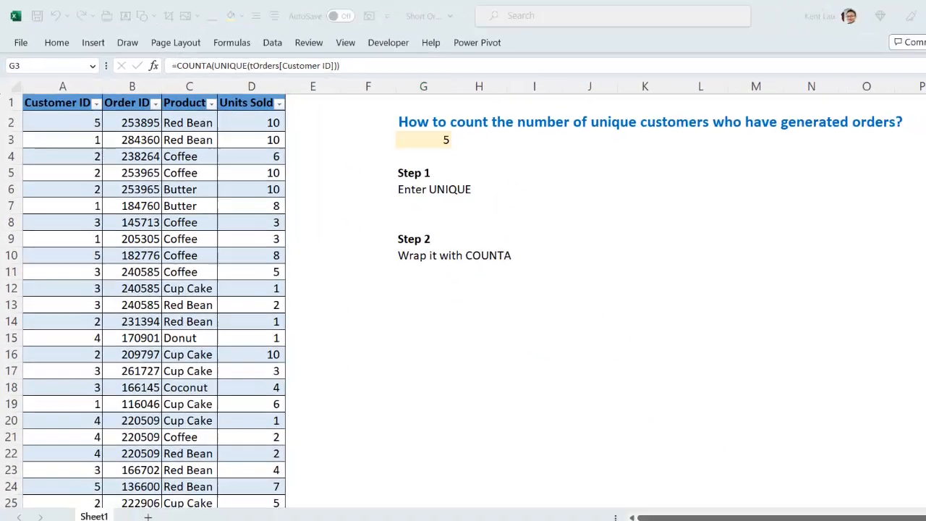
Step: Switch to the Untitled report in Power BI Desktop and add a new report page
mouse_move(611, 506)
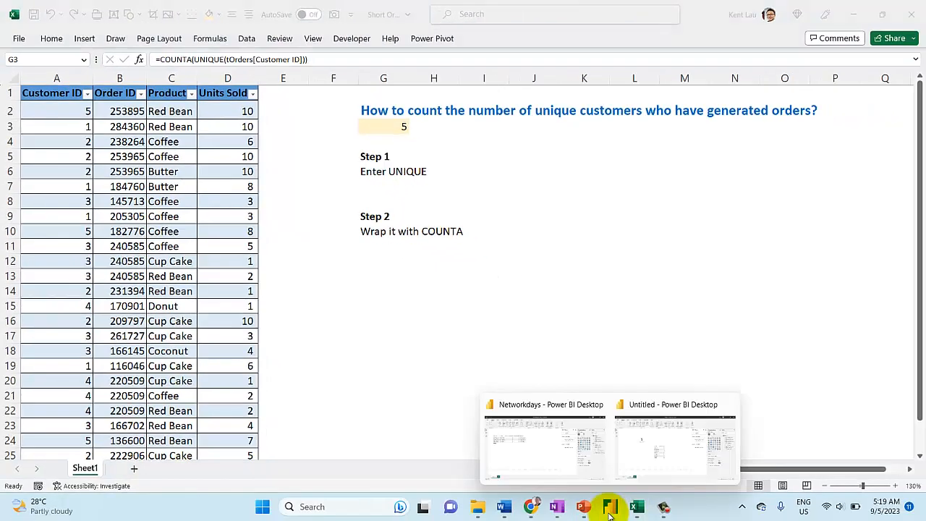
left_click(639, 461)
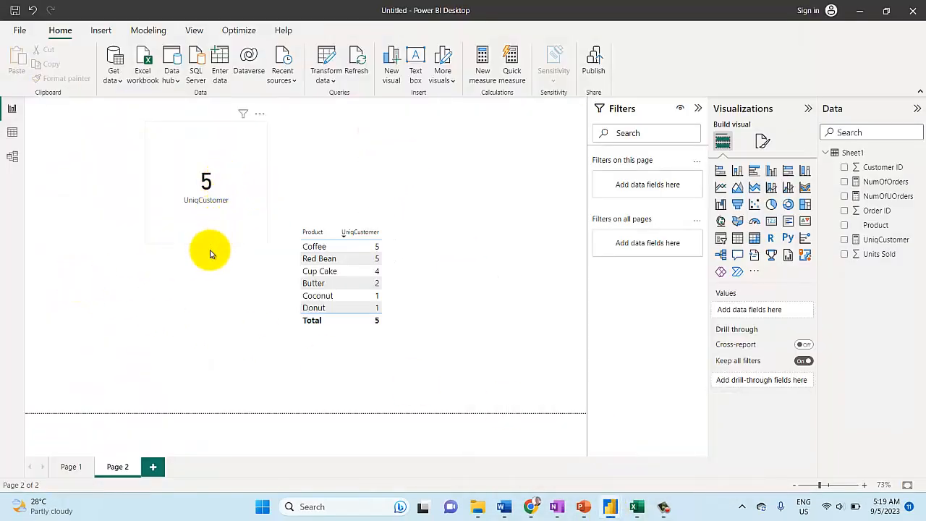
left_click(153, 468)
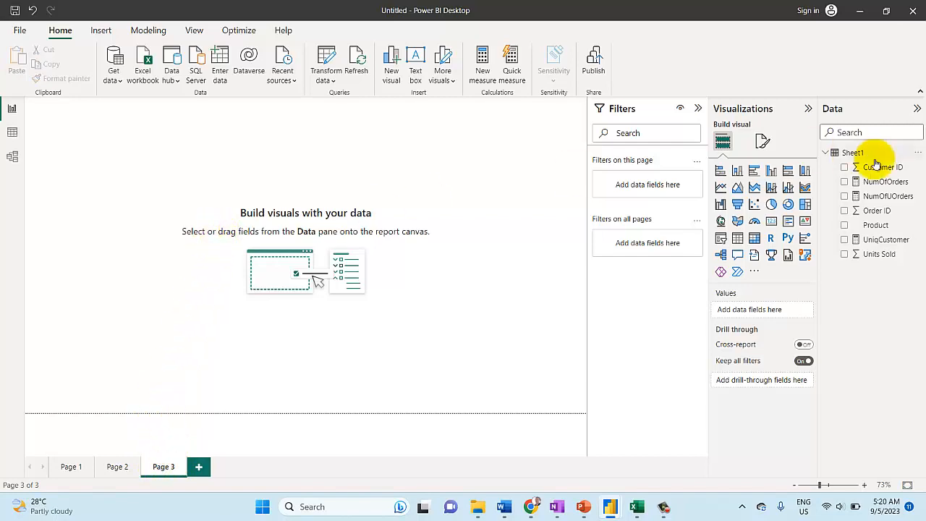
Step: Look at the order data in the Excel workbook and return to the Untitled Power BI Desktop report
left_click(637, 506)
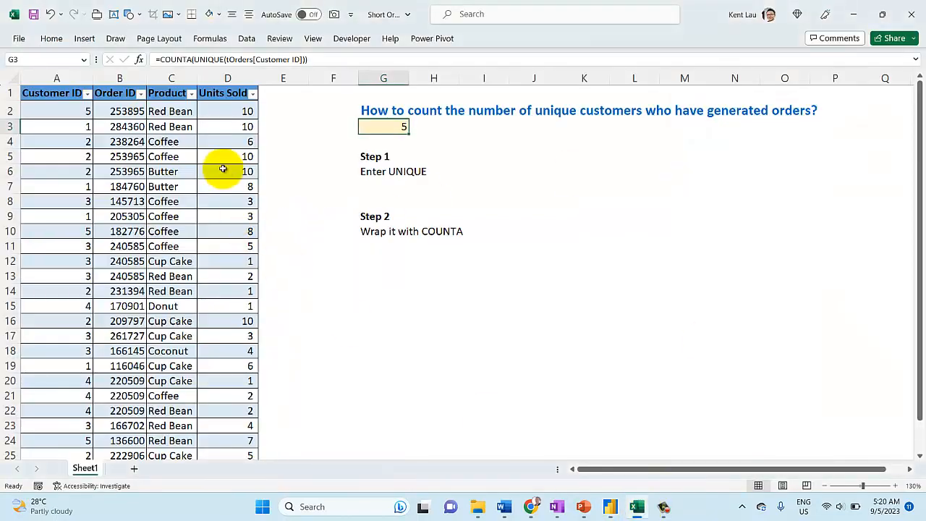
left_click(610, 508)
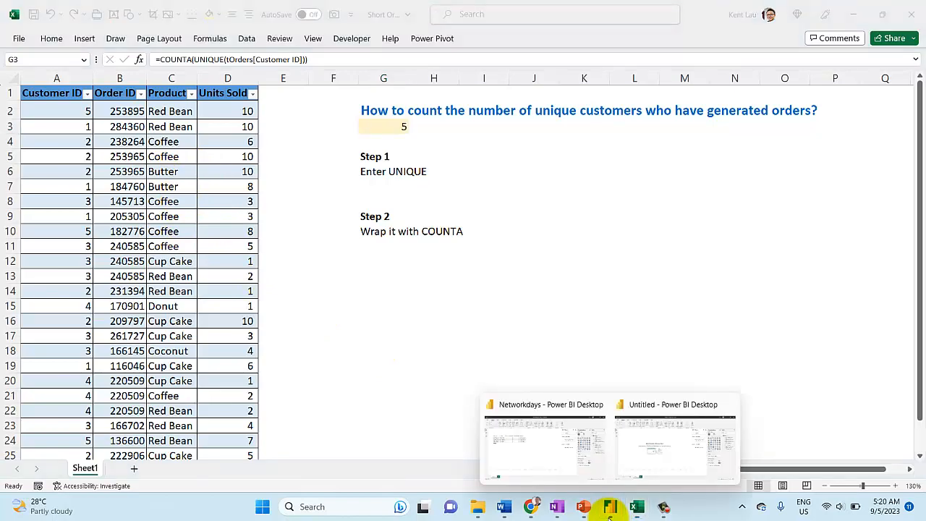
left_click(645, 440)
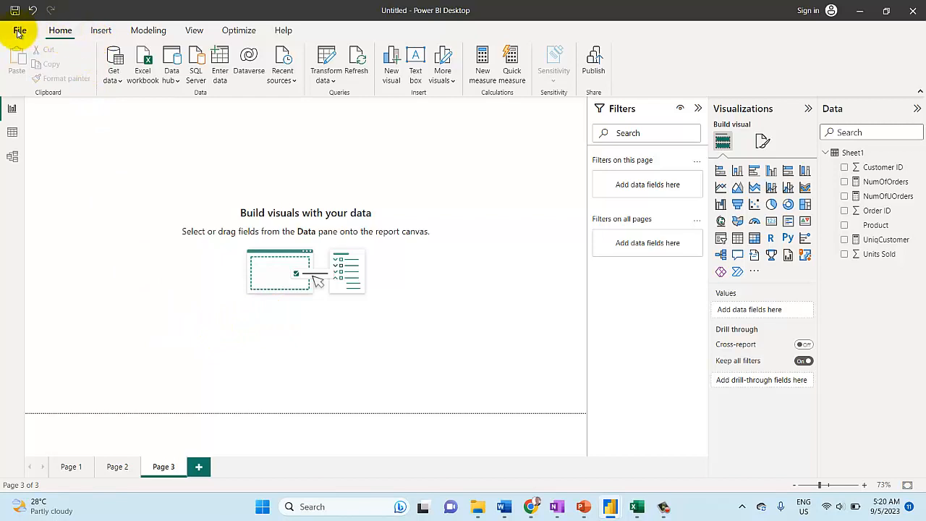
Step: Preview Sheet1 of the Short Orders Excel workbook as a data source, and cancel without loading it
left_click(144, 72)
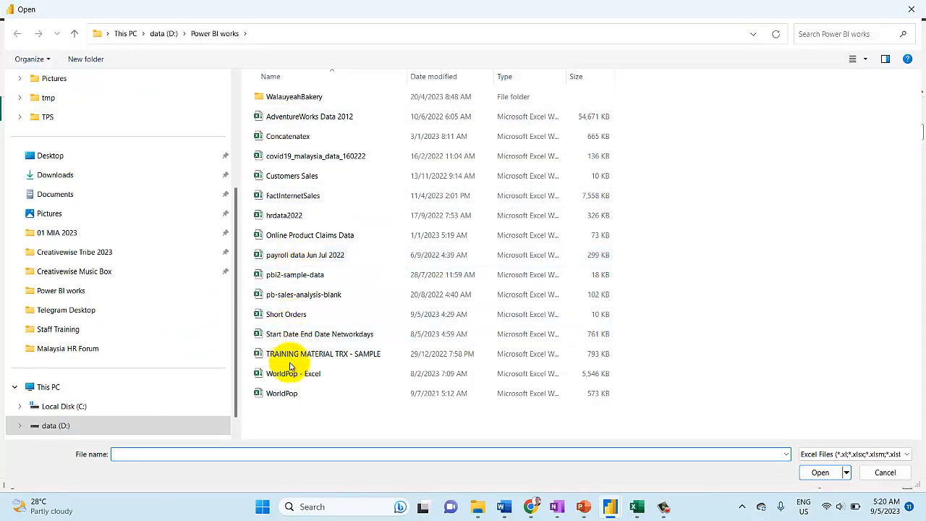
left_click(278, 314)
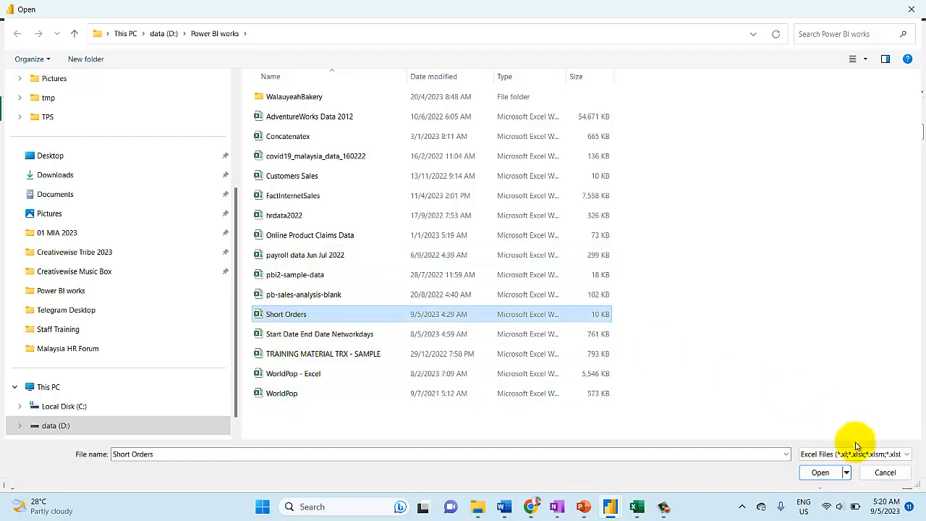
left_click(821, 471)
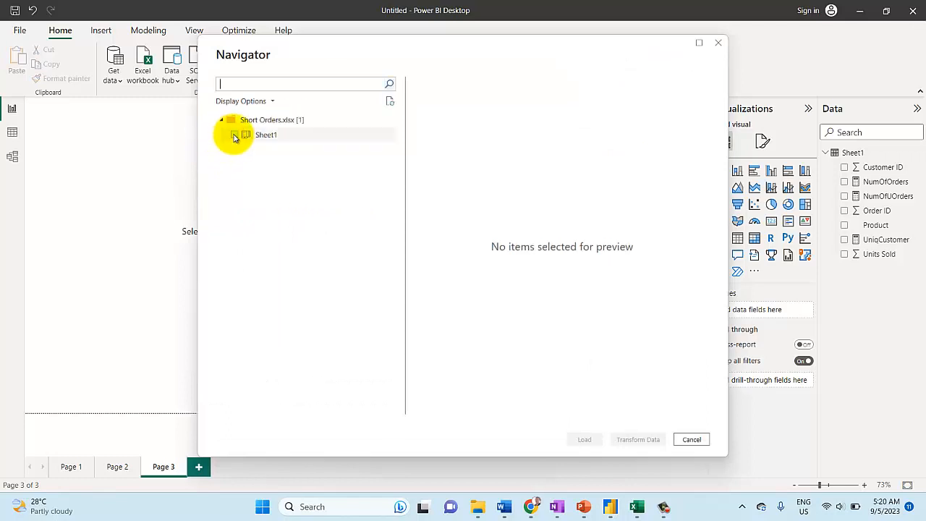
left_click(233, 135)
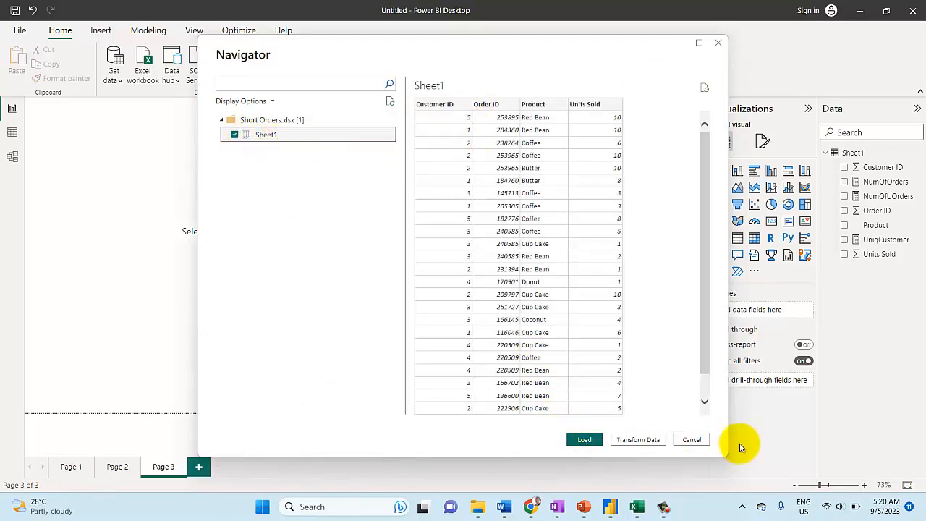
left_click(692, 439)
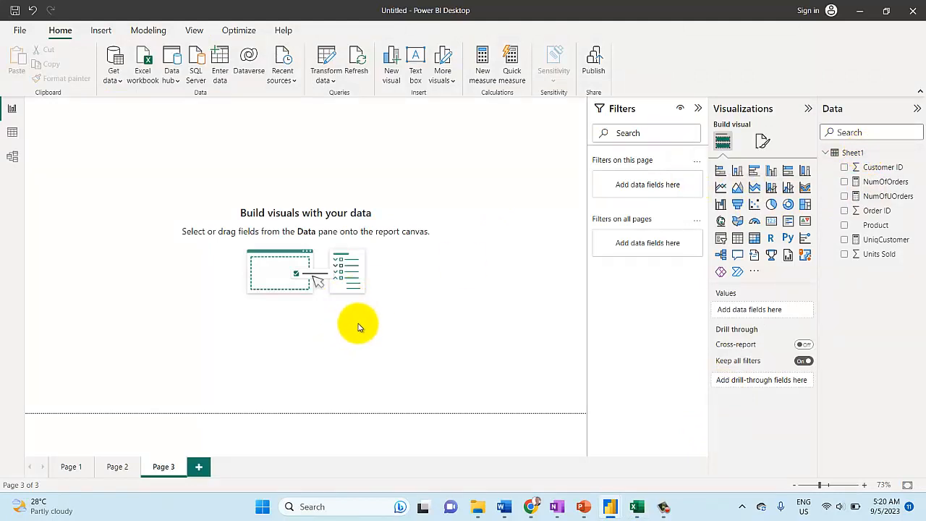
Step: Create the measure TotalNumOfOrders = COUNTA(Sheet1[Order ID])
left_click(484, 58)
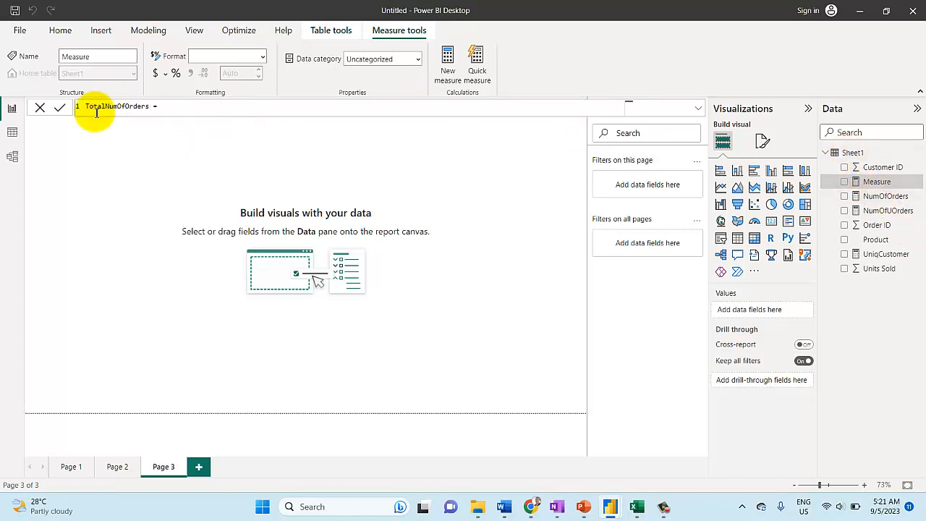
left_click(180, 106)
type("COUNT")
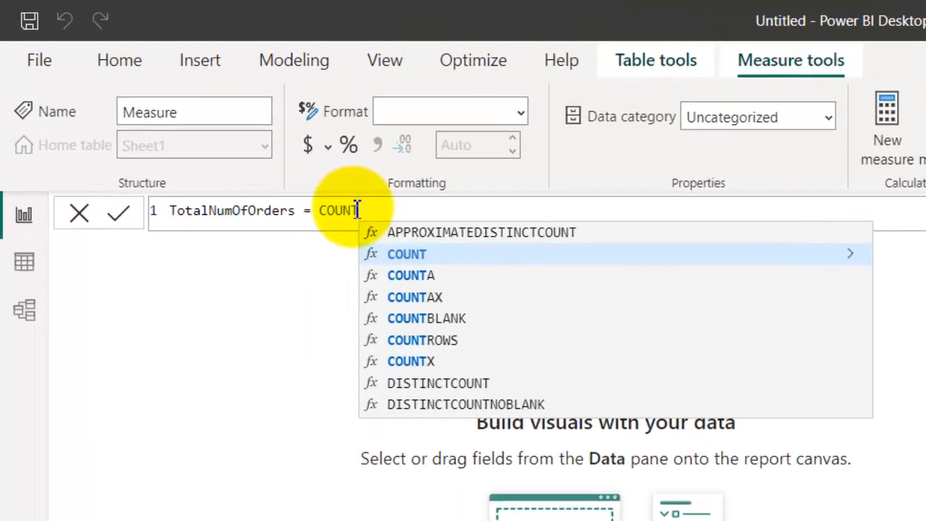
type("A(")
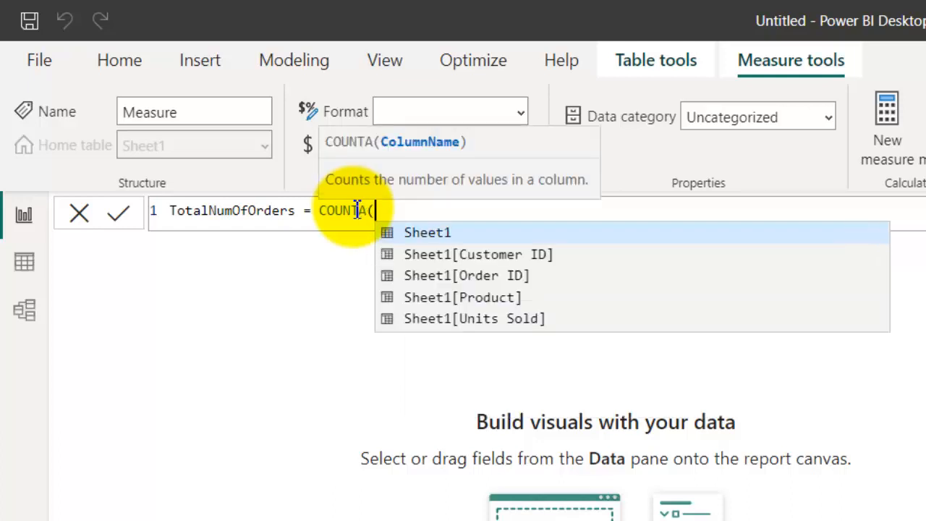
key("Down")
key("Down")
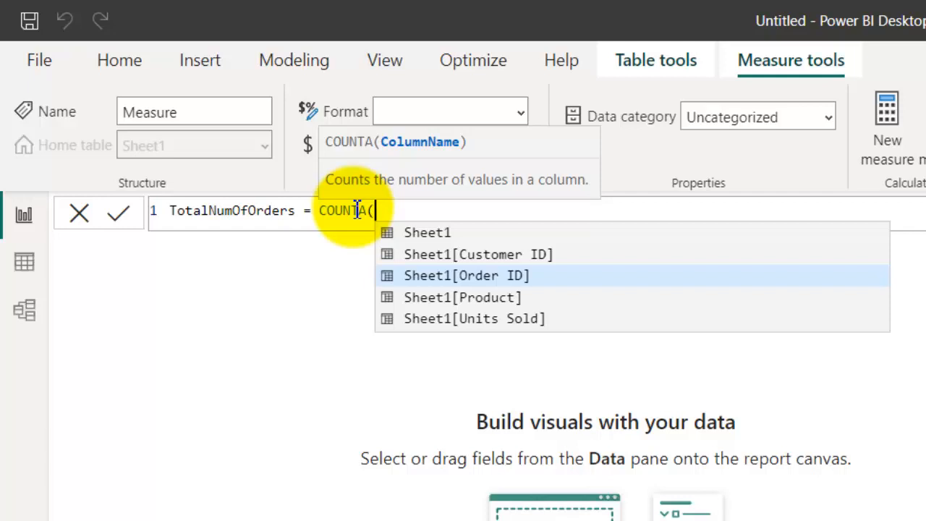
key("Tab")
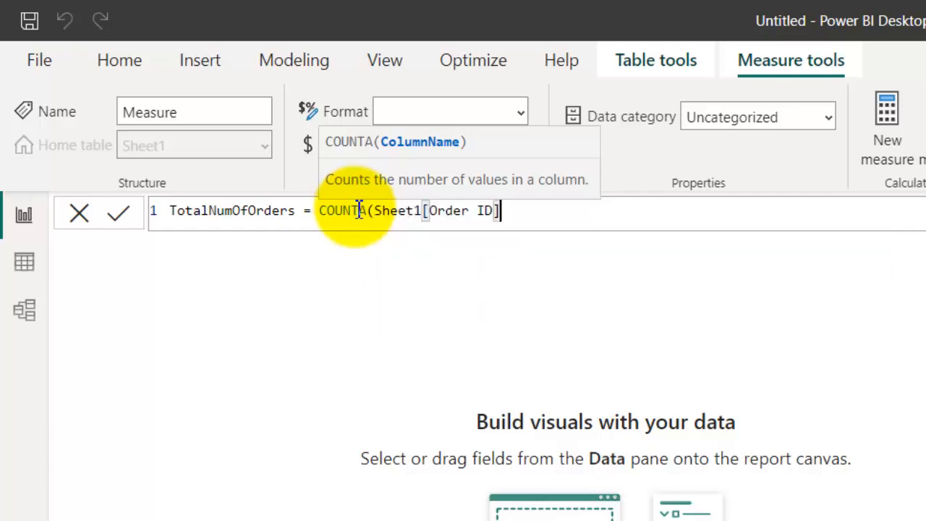
type(")")
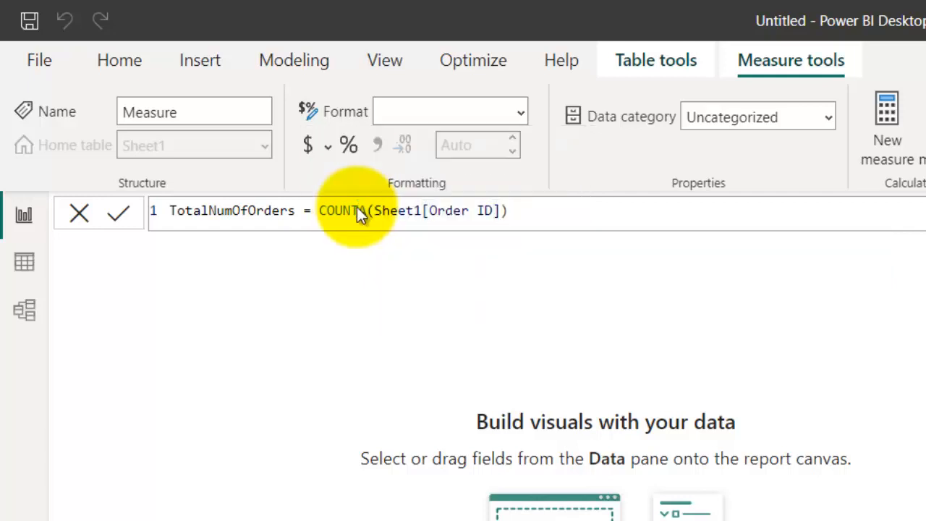
left_click(360, 164)
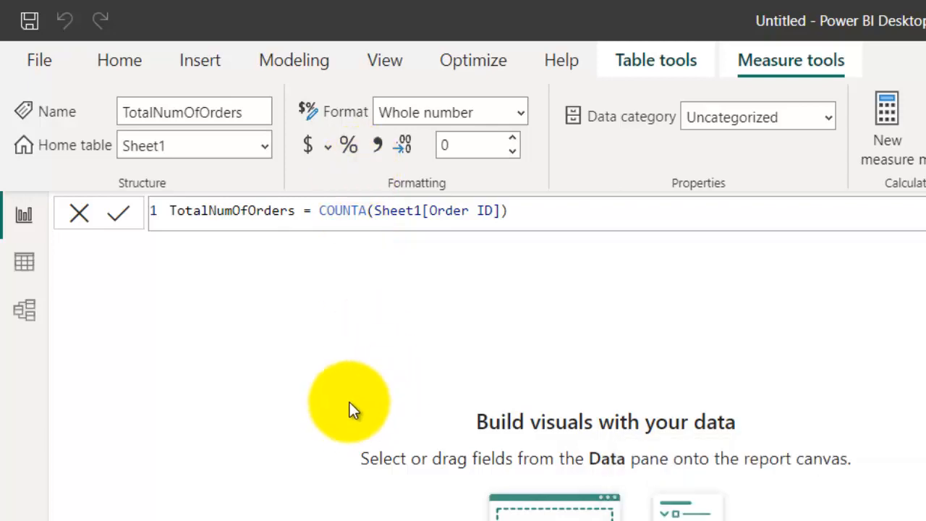
Step: Add a card visual to the new page that displays the TotalNumOfOrders measure
left_click(531, 425)
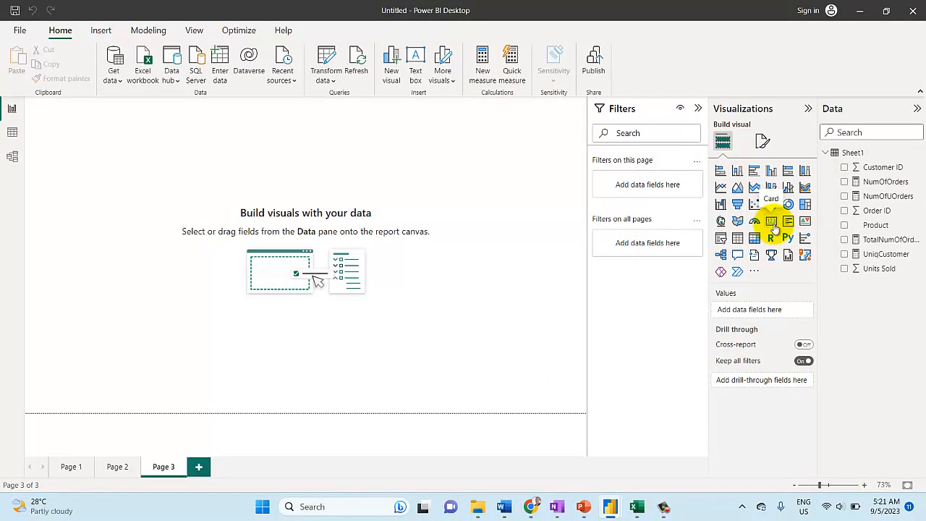
left_click(771, 220)
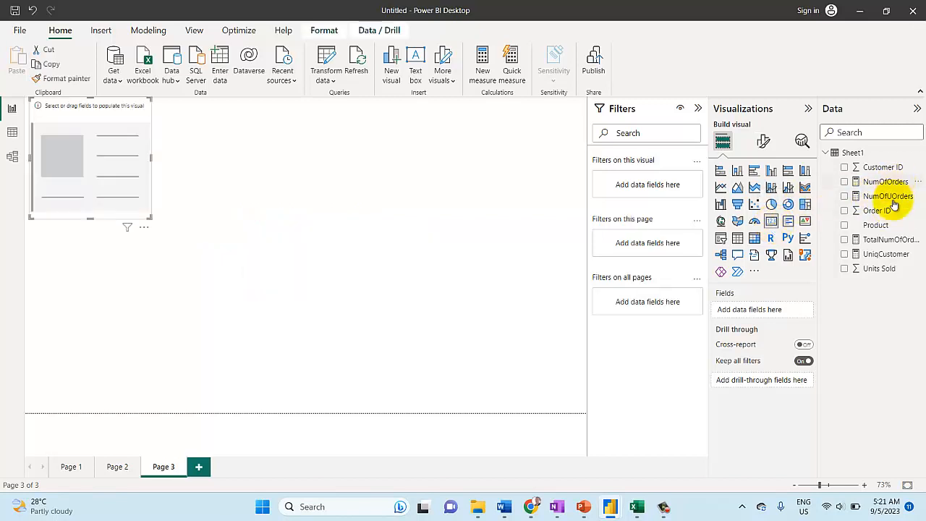
left_click_drag(888, 240, 137, 229)
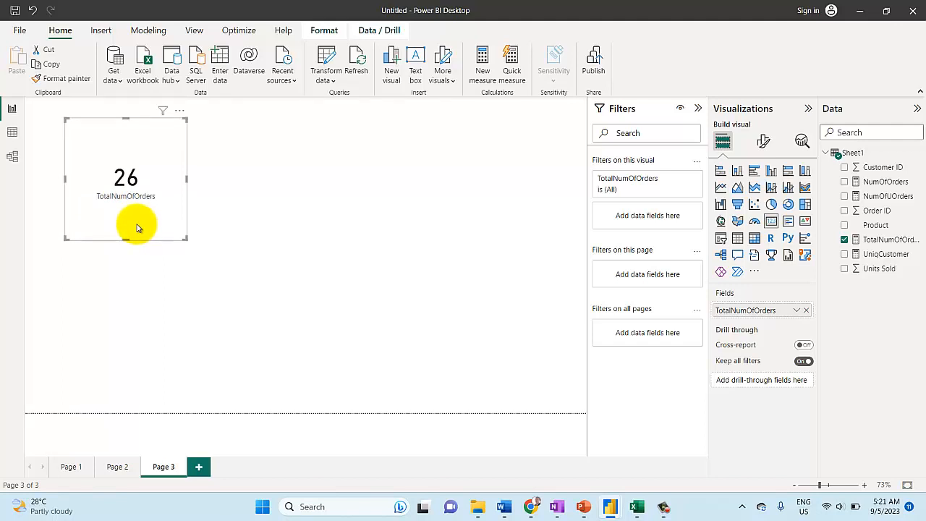
Step: Start a new measure named TotalNumberOfUniqueOrders with DISTINCT nested inside COUNTA, leaving the column argument open
left_click(482, 60)
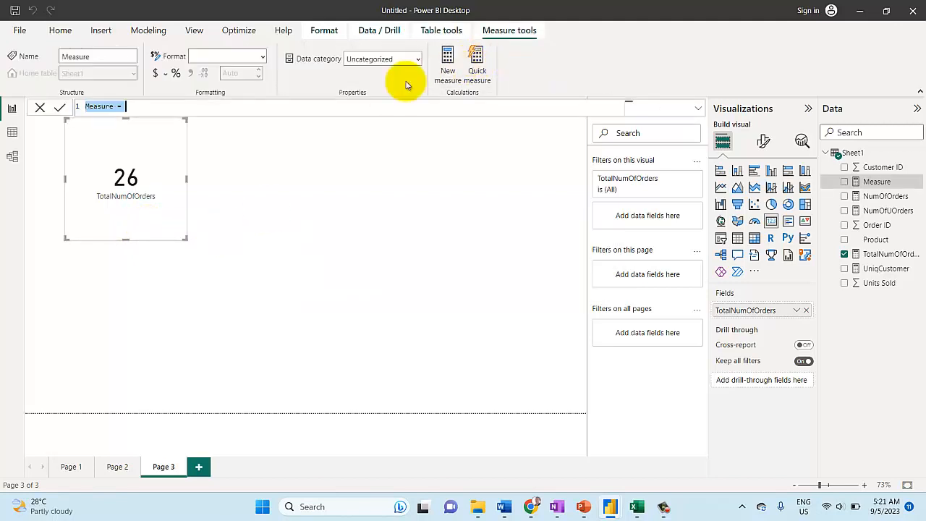
double_click(105, 106)
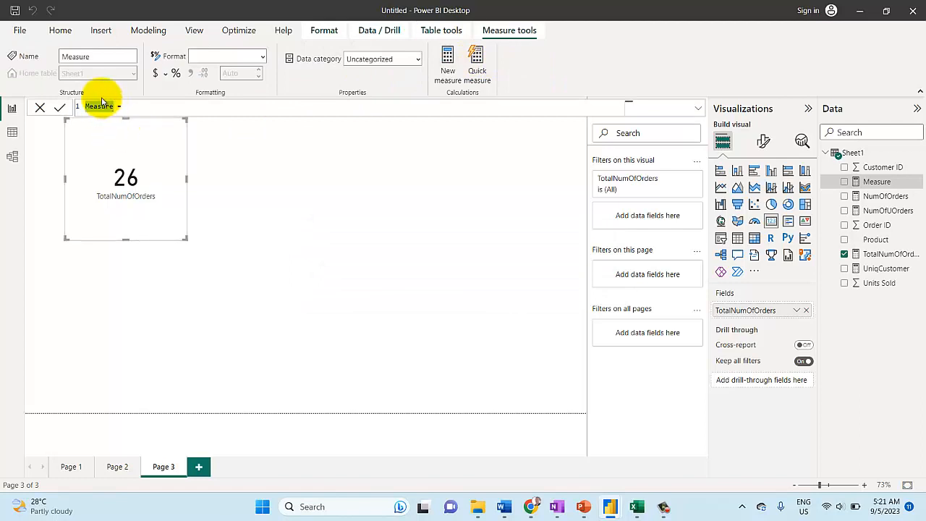
type("TotalNumberOfUniqueOrders")
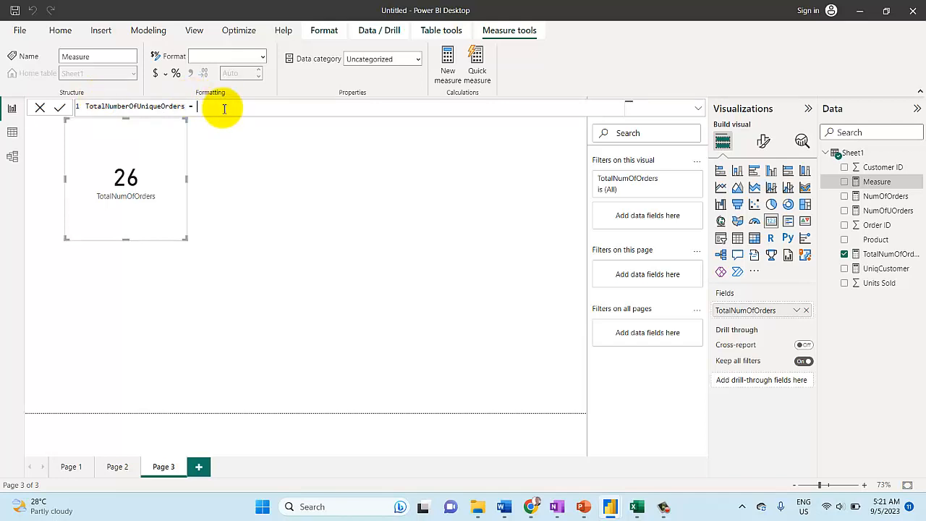
type("COUNTA(")
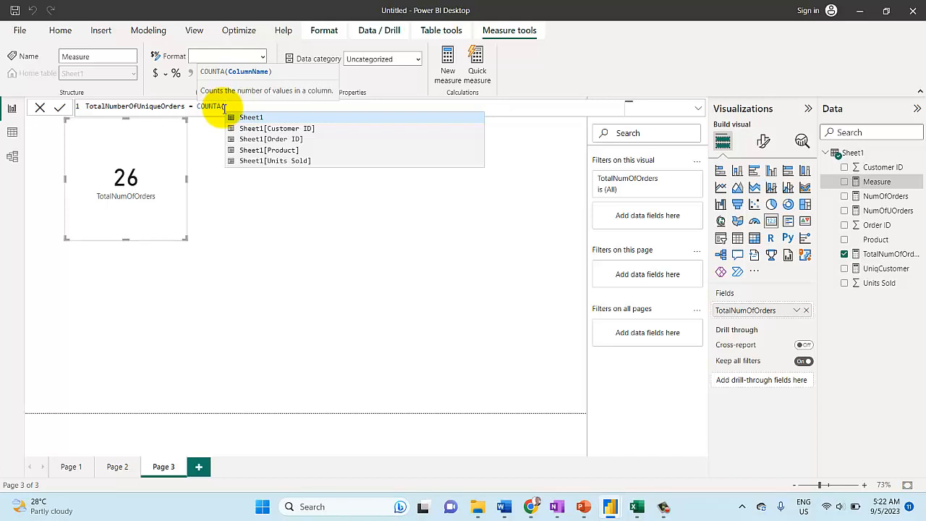
type(")")
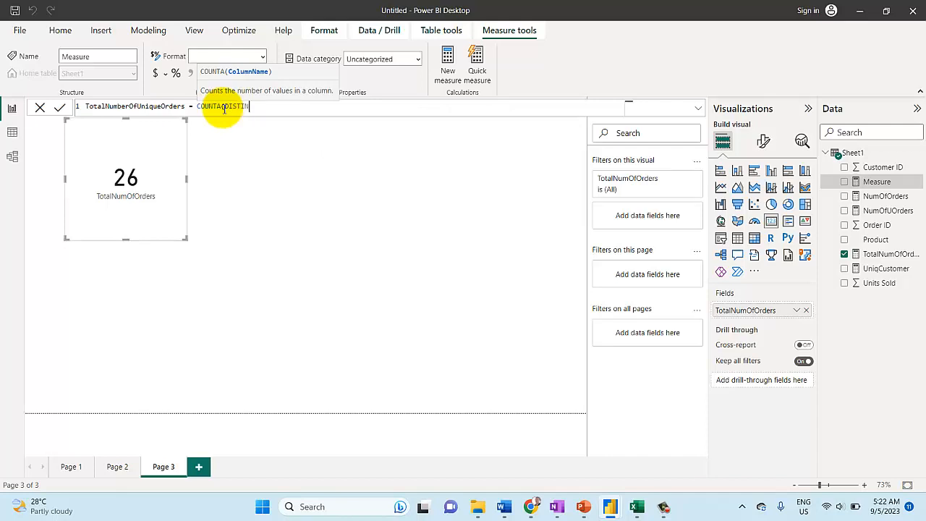
type("(")
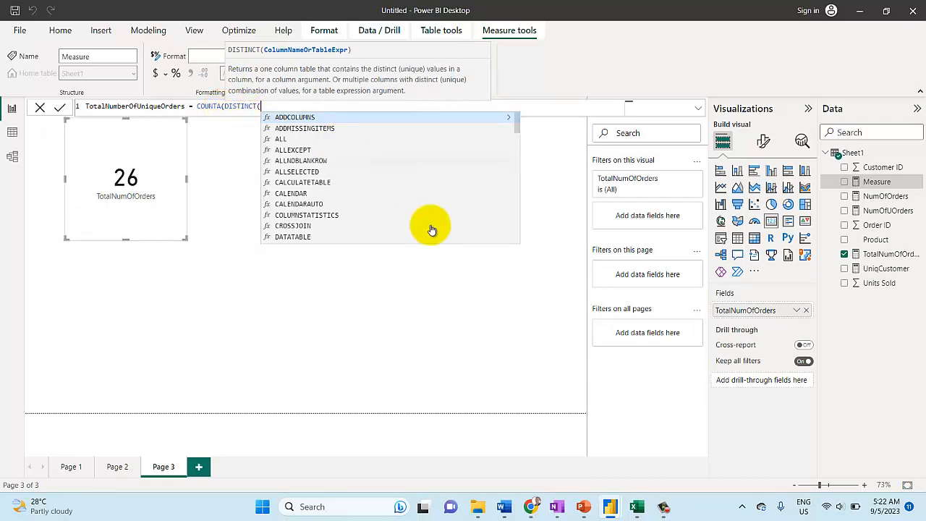
Step: Compare with the COUNTA and UNIQUE formula in the Excel workbook, and return to the Untitled Power BI report
left_click(637, 510)
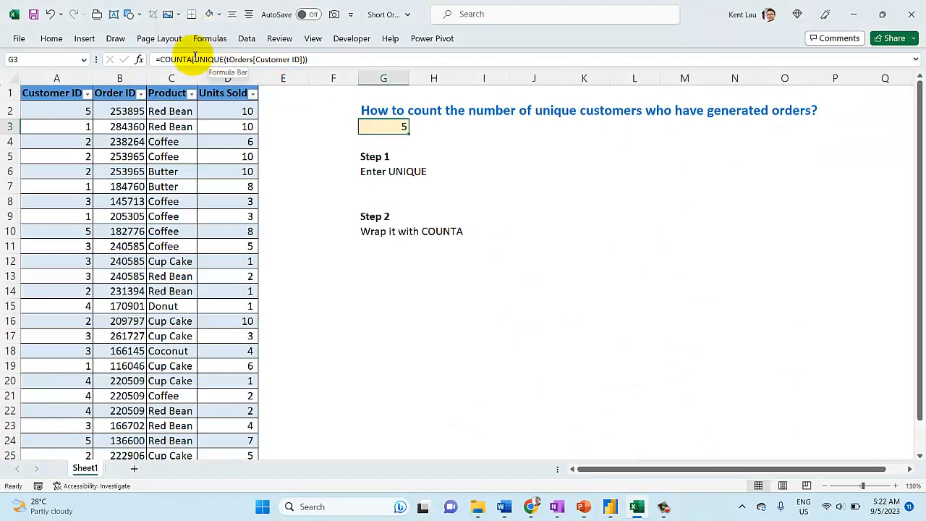
mouse_move(611, 506)
left_click(656, 452)
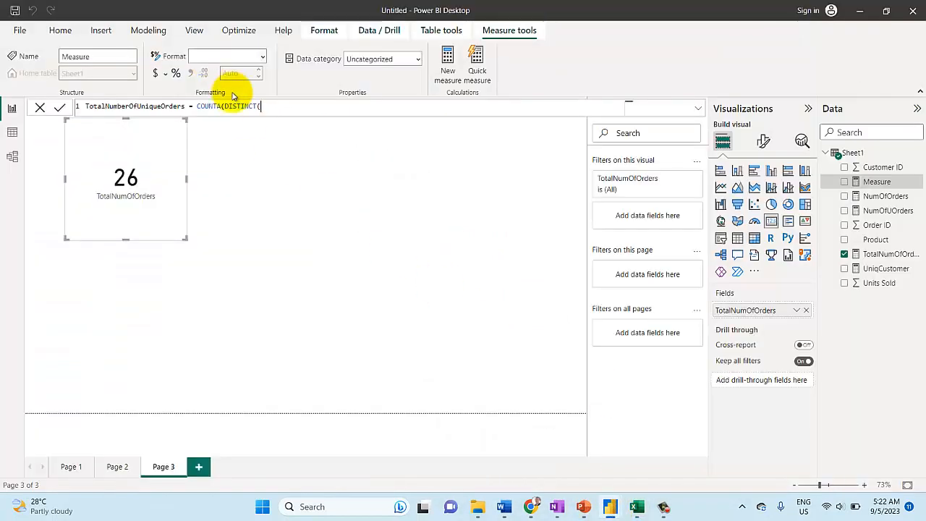
Step: Try to complete the measure as TotalNumberOfUniqueOrders = COUNTA(DISTINCT(Sheet1[Order ID]))
left_click(284, 110)
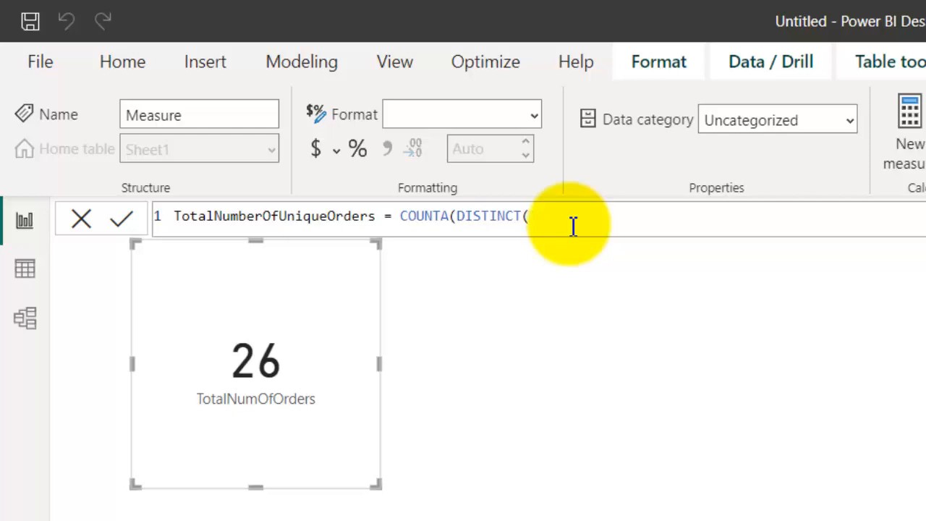
type("Sheet")
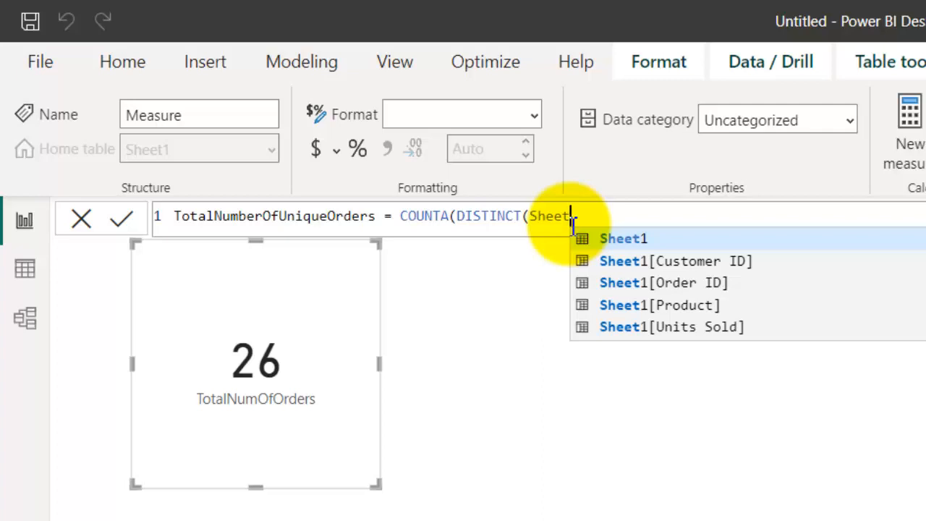
key("Down")
key("Down")
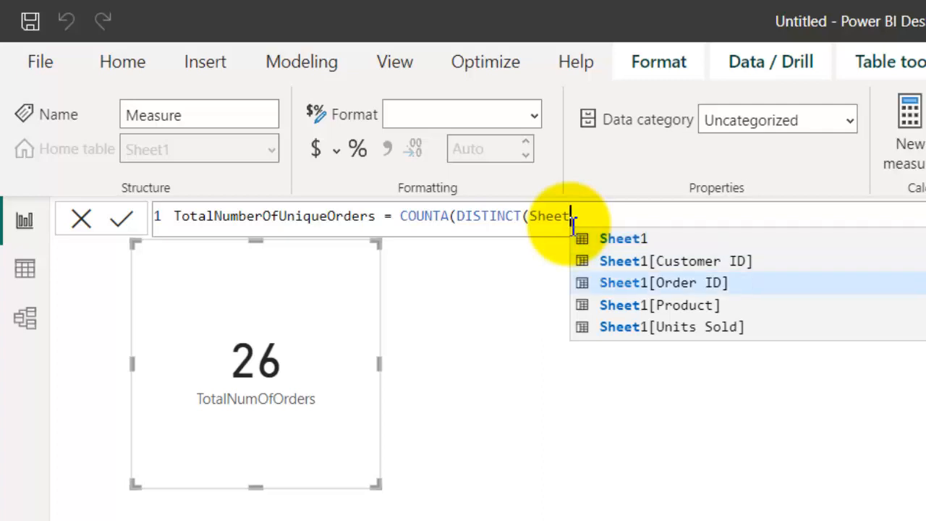
key("Tab")
type("))")
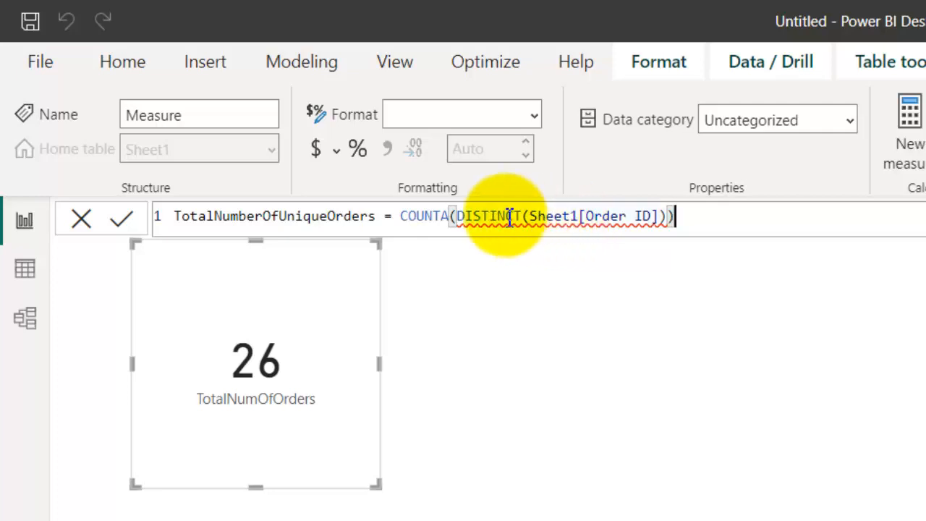
mouse_move(493, 221)
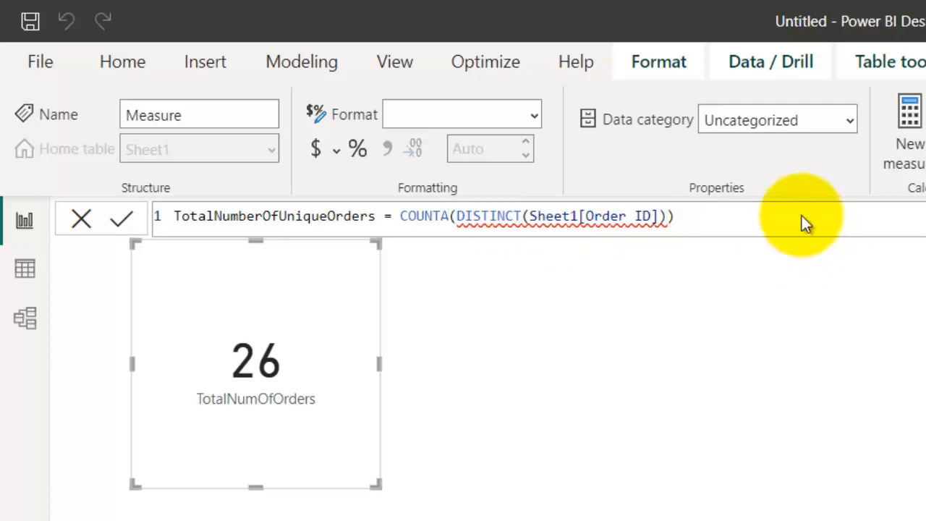
key("Return")
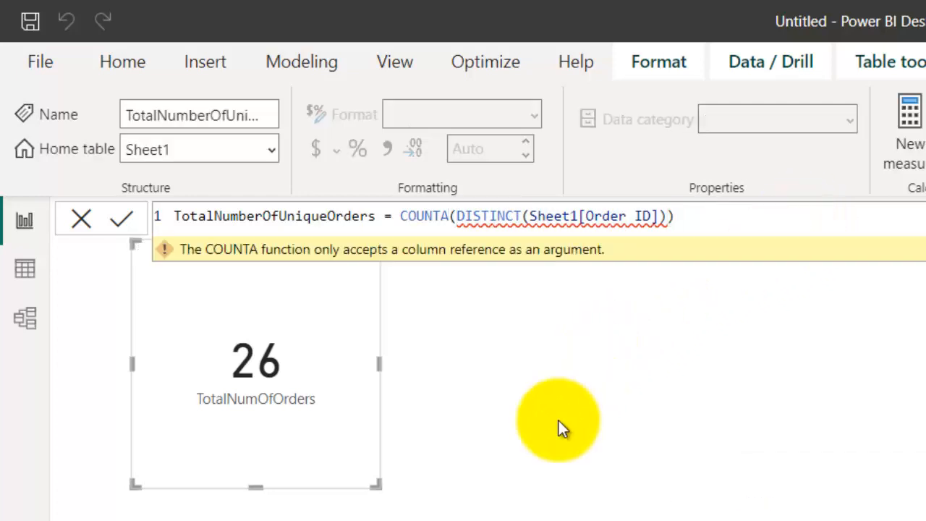
Step: Try to replace COUNTA with COUNTX around DISTINCT(Sheet1[Order ID]) in the TotalNumberOfUniqueOrders measure
mouse_move(245, 260)
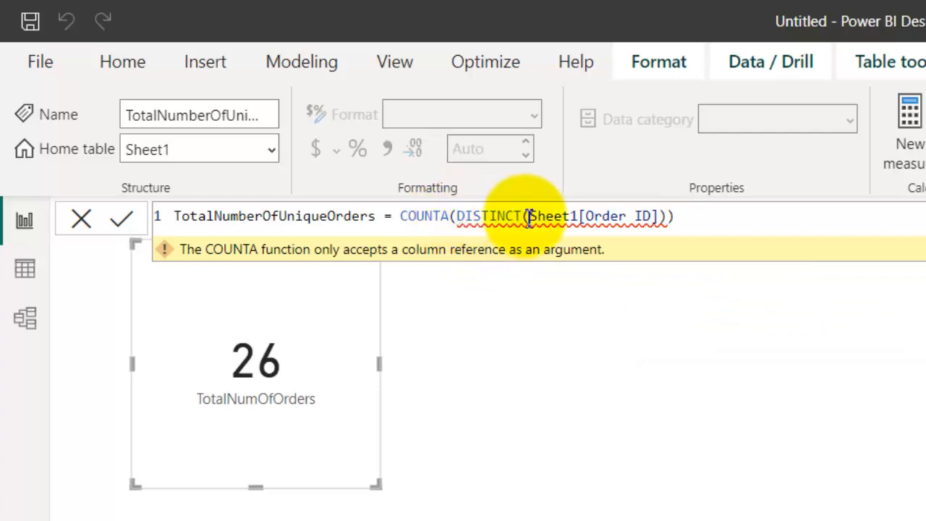
left_click_drag(531, 215, 670, 214)
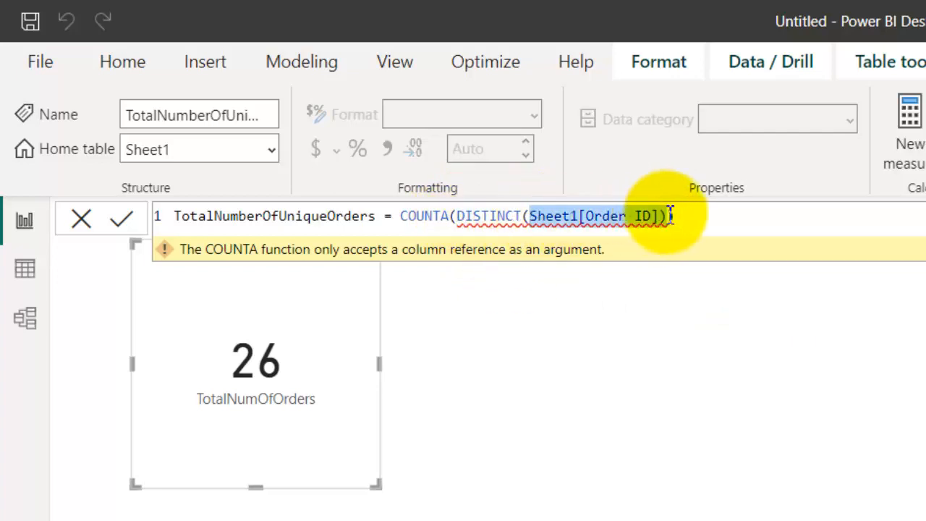
left_click_drag(457, 215, 660, 215)
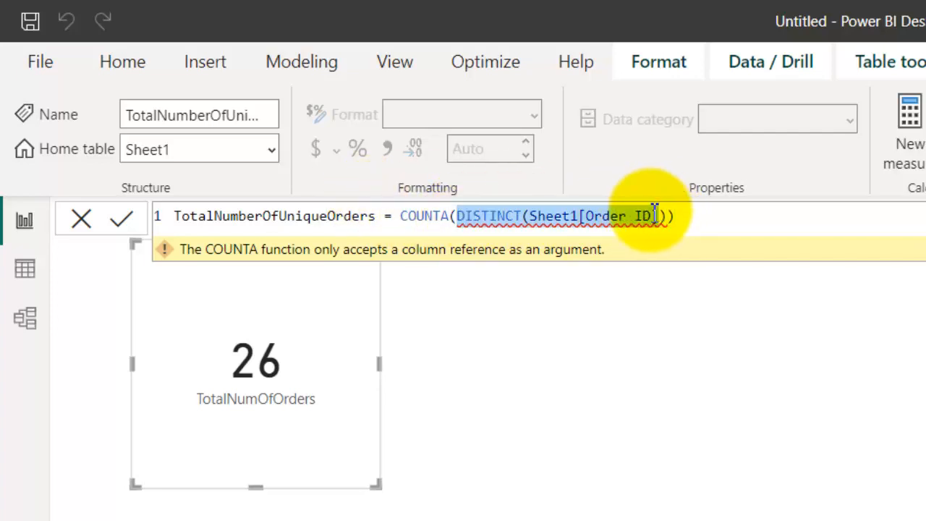
left_click(450, 215)
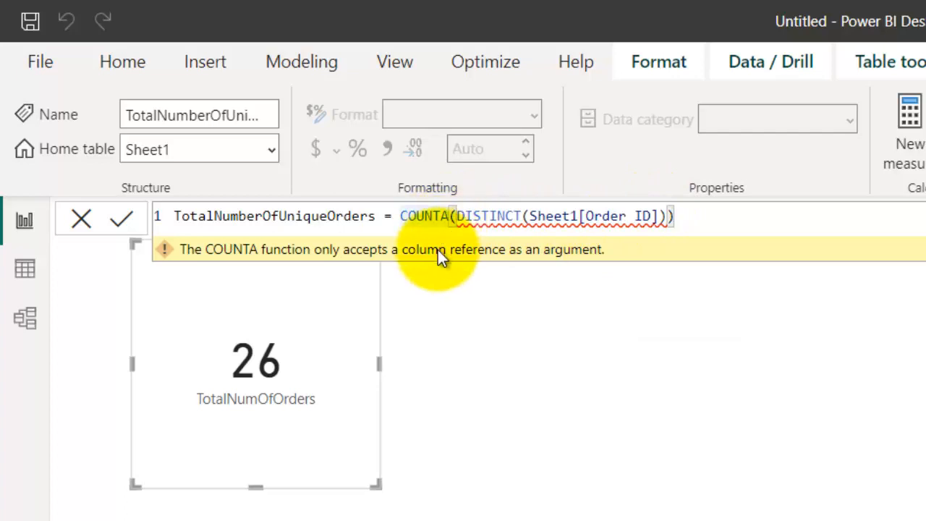
left_click(449, 215)
key("BackSpace")
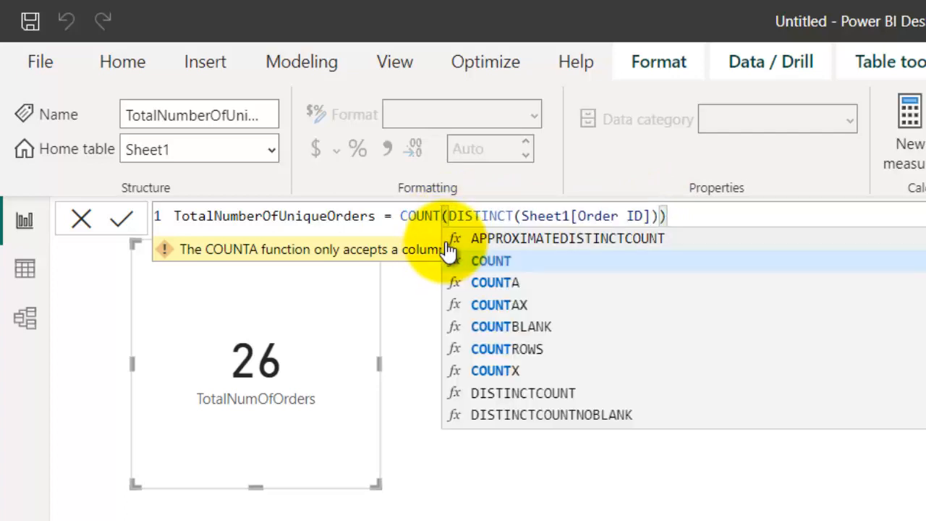
type("X")
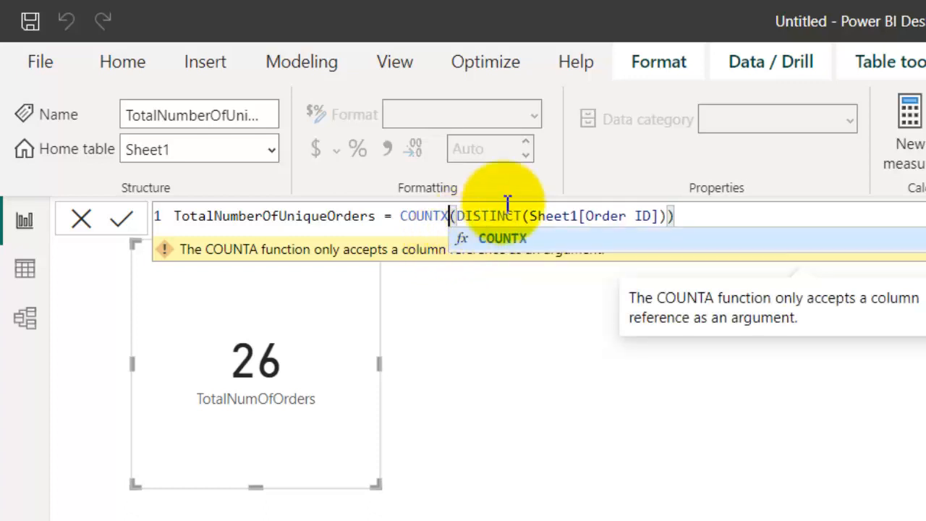
left_click(718, 217)
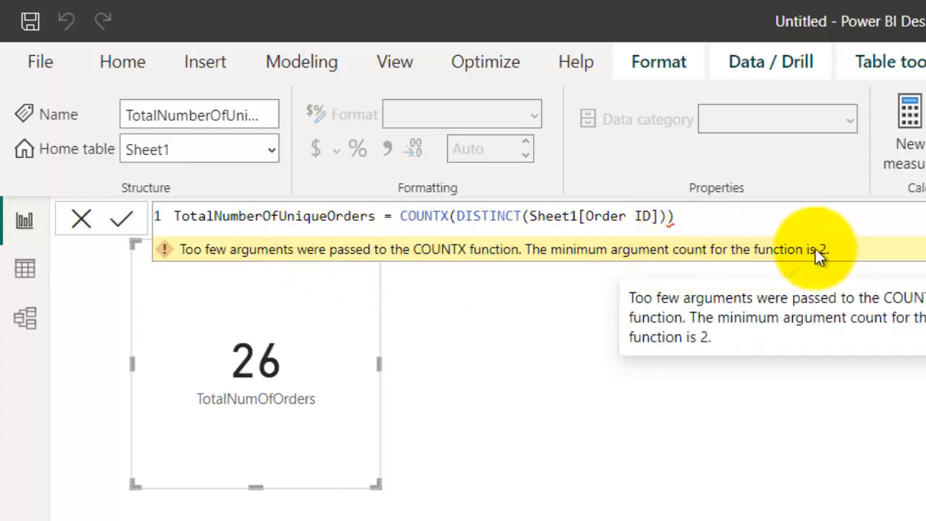
Step: Change the outer function to COUNTROWS and commit the measure as TotalNumberOfUniqueOrders = COUNTROWS(DISTINCT(Sheet1[Order ID]))
left_click(449, 216)
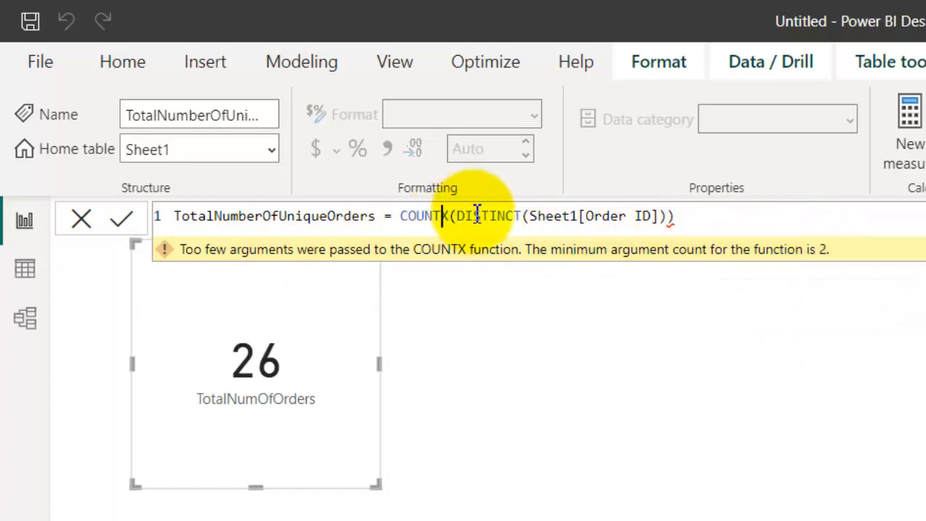
key("BackSpace")
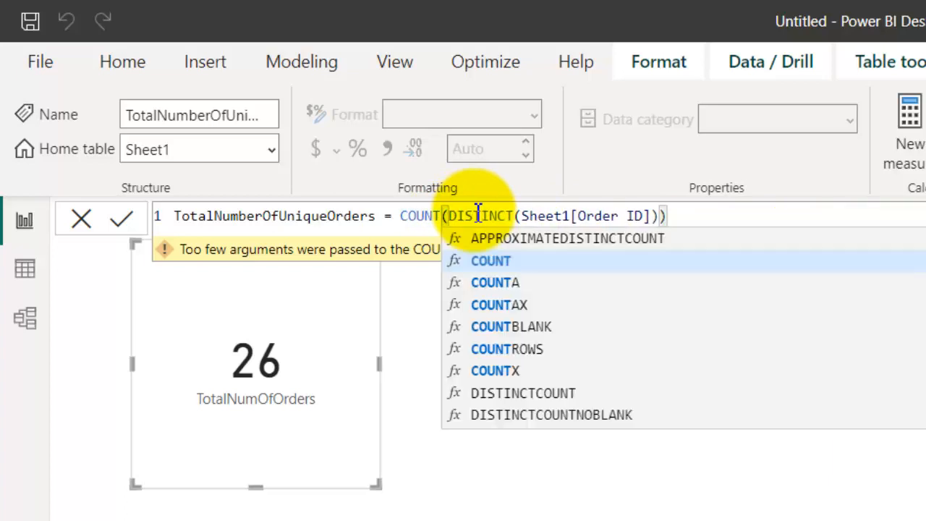
type("ROWS")
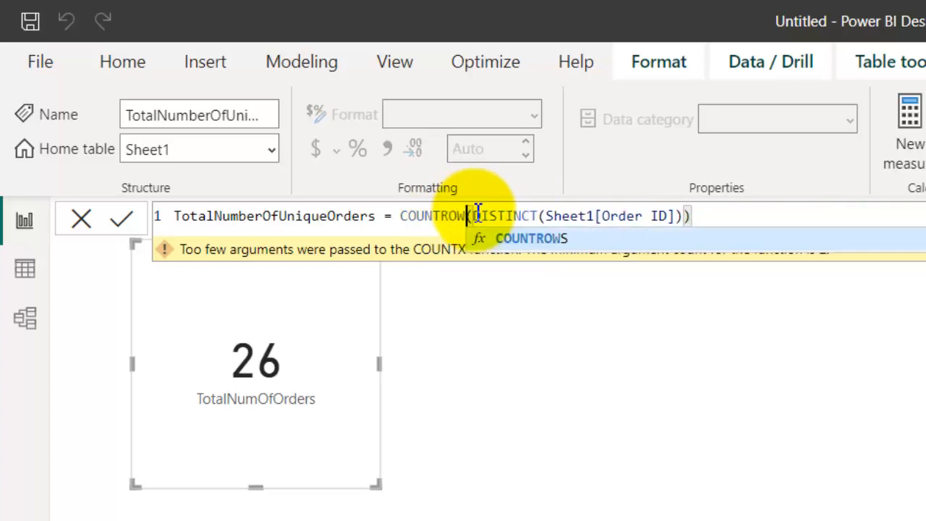
left_click(736, 213)
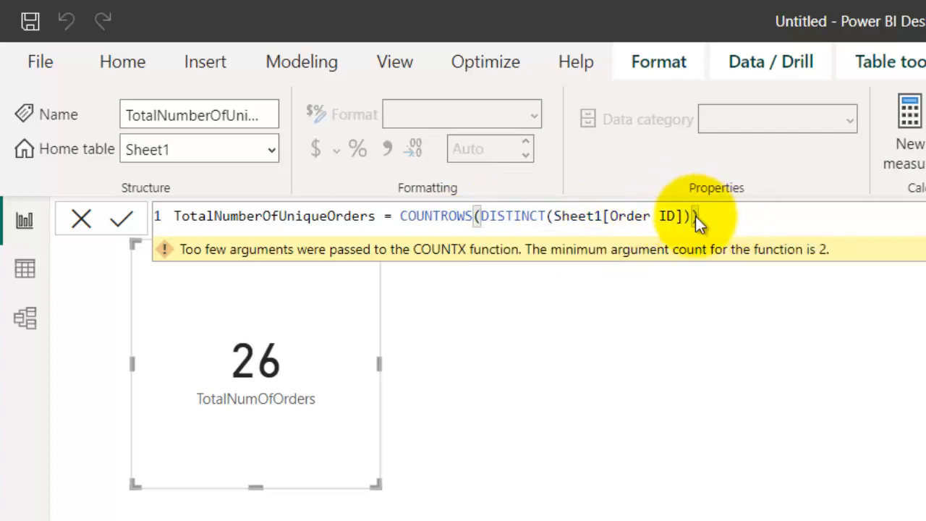
key("Return")
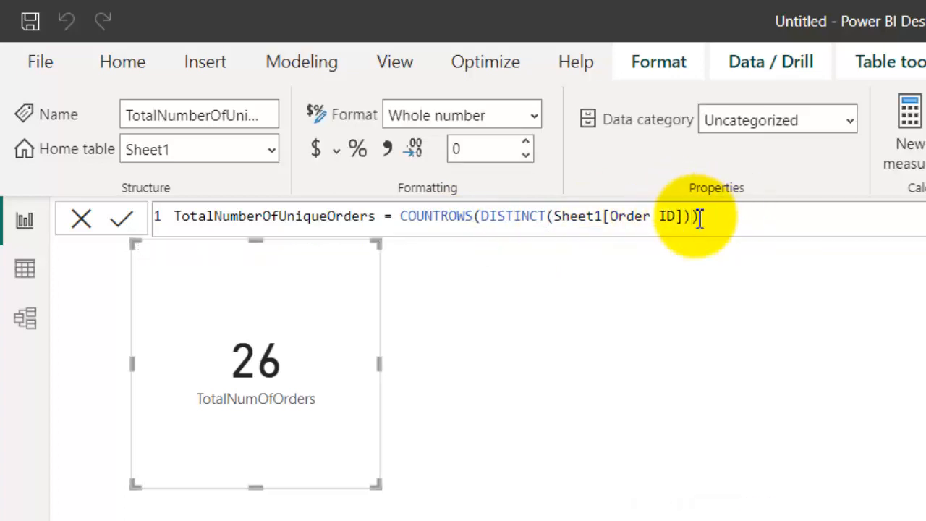
Step: Add a second card showing the TotalNumberOfUniqueOrders measure beside the first, and shift the TotalNumOfOrders card slightly
left_click(776, 421)
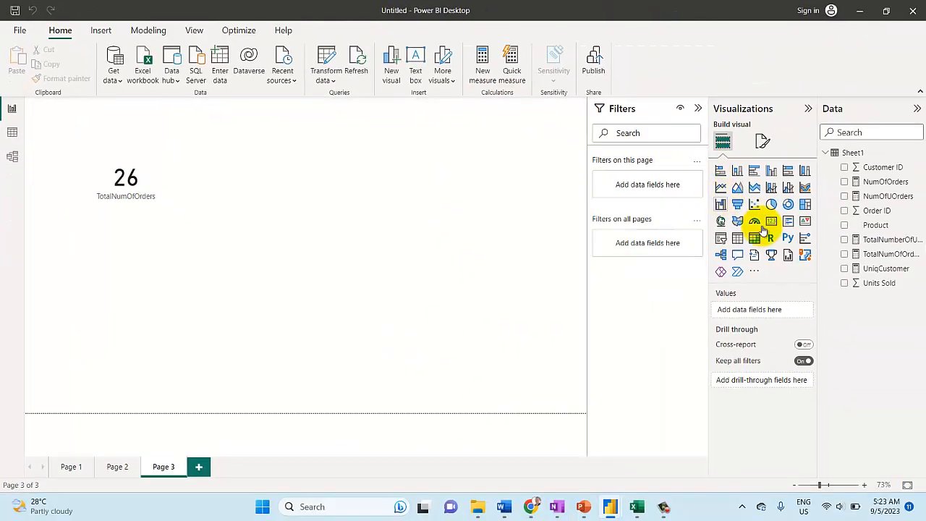
left_click(771, 222)
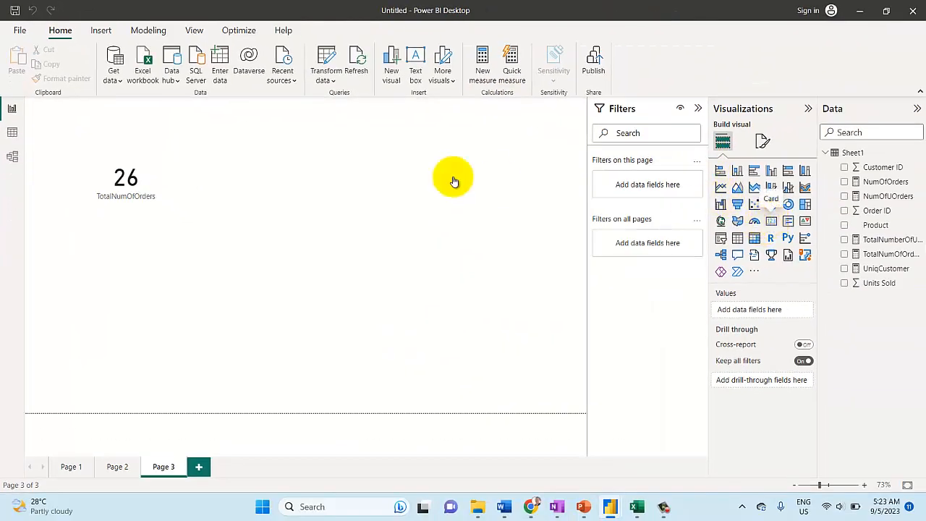
left_click_drag(131, 283, 304, 152)
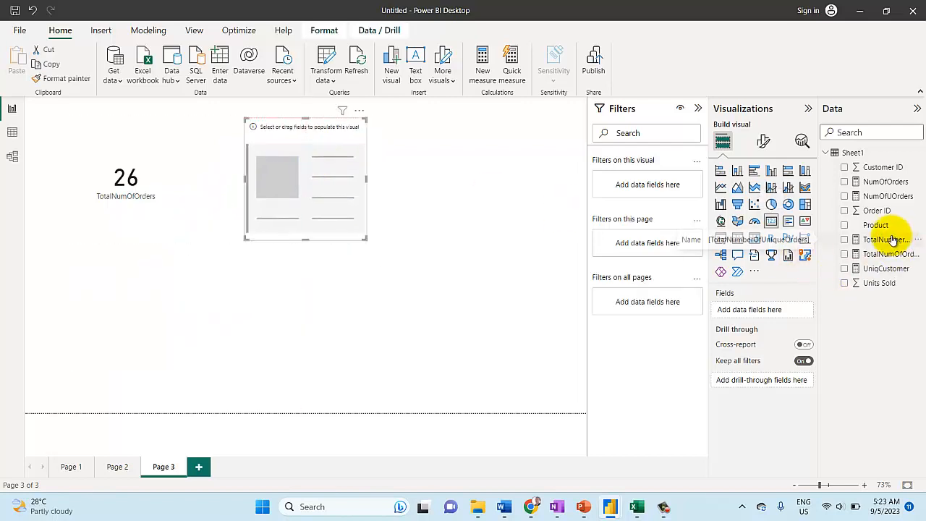
left_click_drag(892, 239, 263, 215)
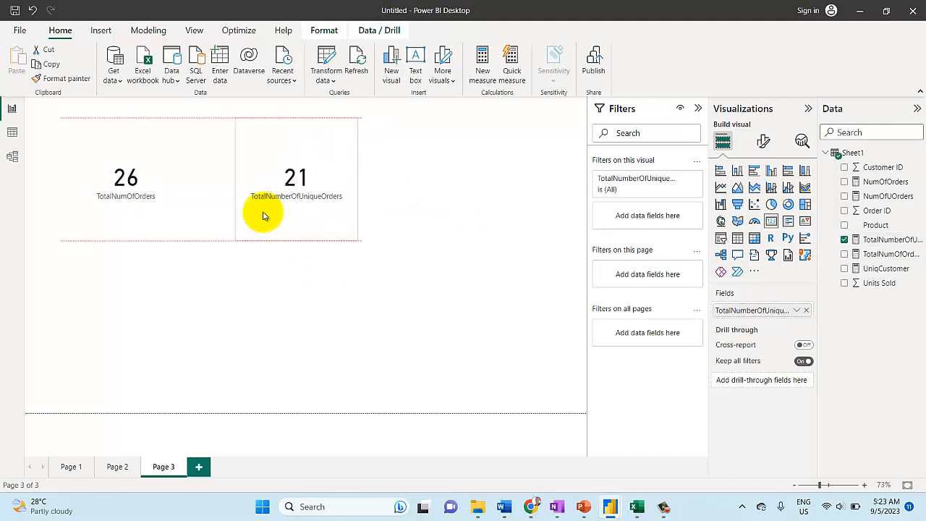
left_click_drag(87, 220, 111, 224)
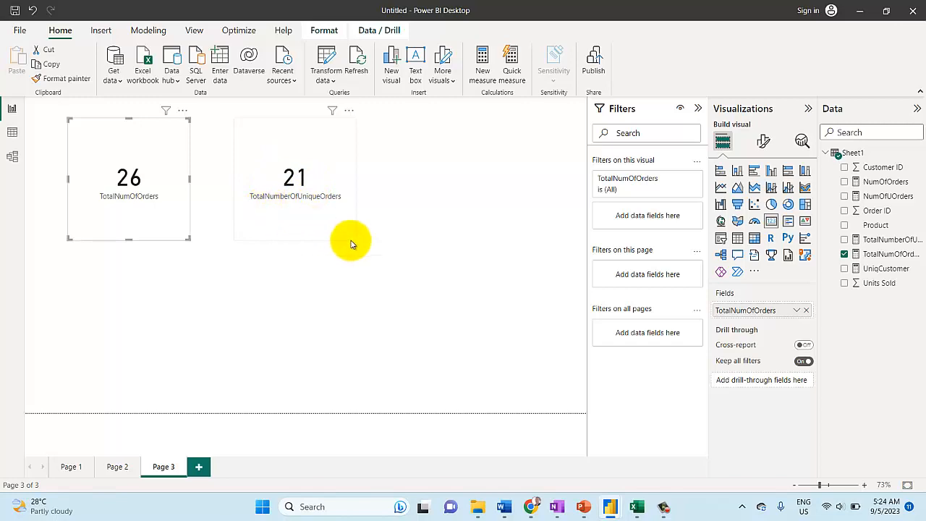
Step: Switch to the Excel workbook and highlight duplicate values in the Order ID column with Light Red Fill with Dark Red Text
left_click(637, 508)
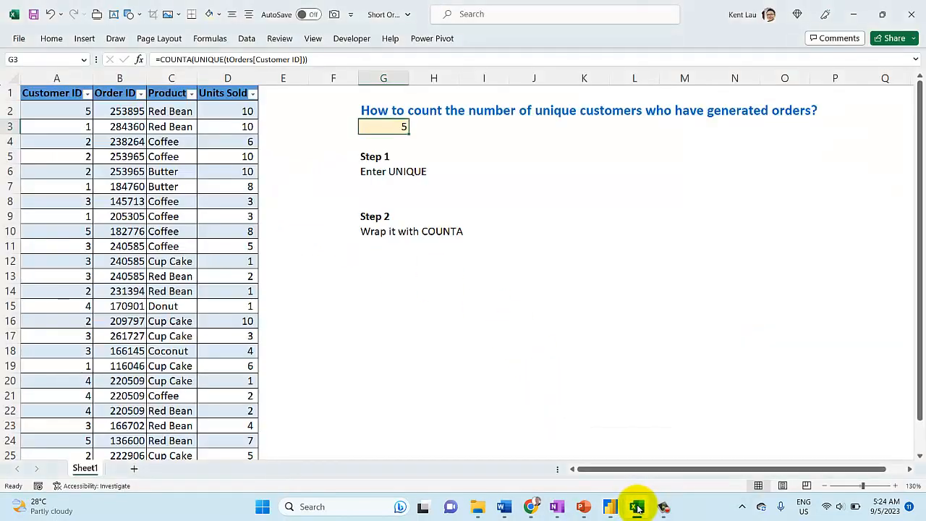
left_click(117, 218)
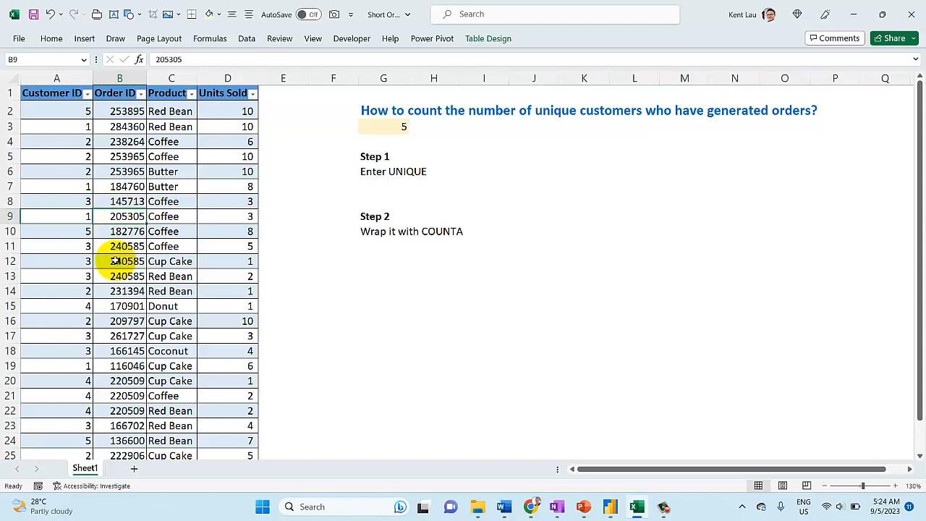
left_click(125, 78)
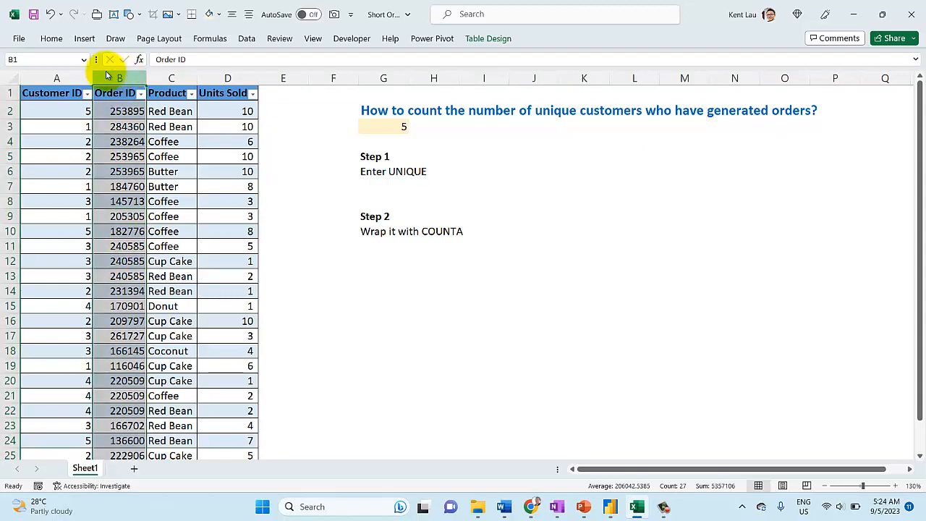
left_click(51, 38)
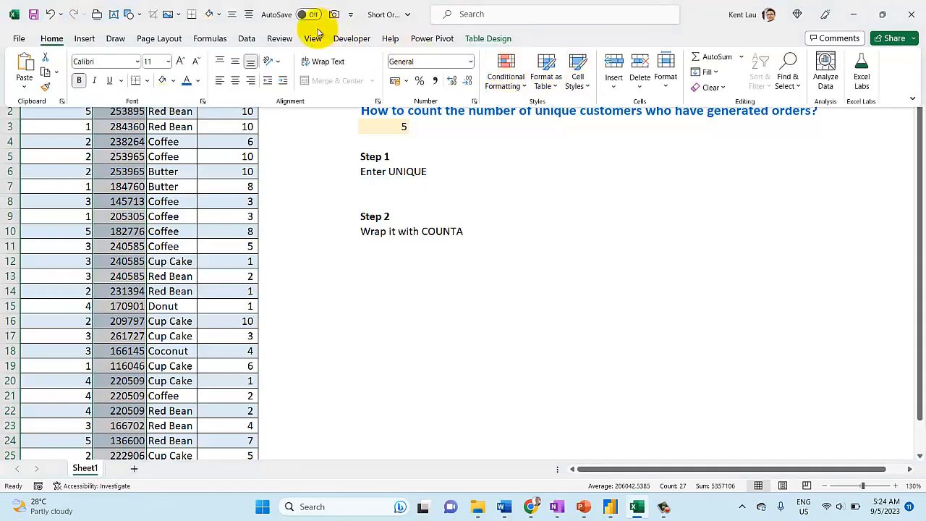
left_click(250, 38)
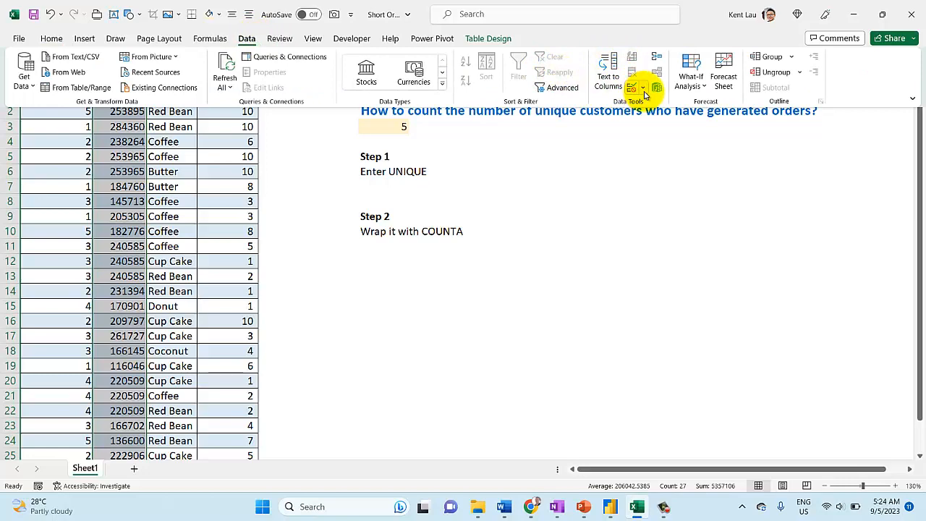
left_click(51, 39)
left_click(506, 73)
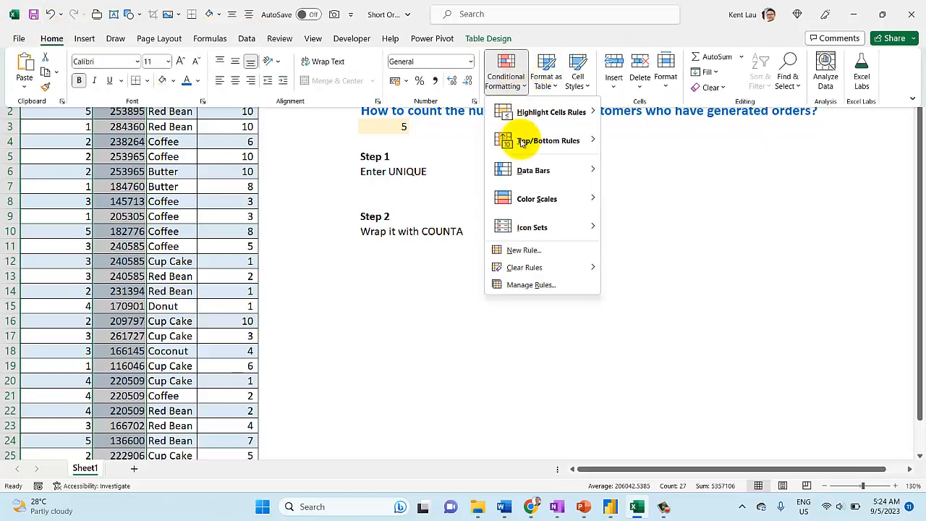
mouse_move(539, 112)
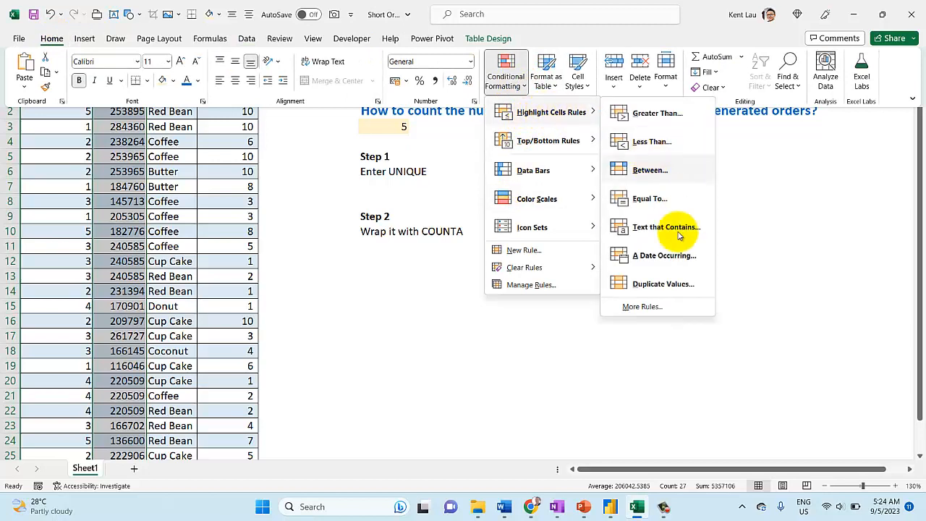
left_click(676, 283)
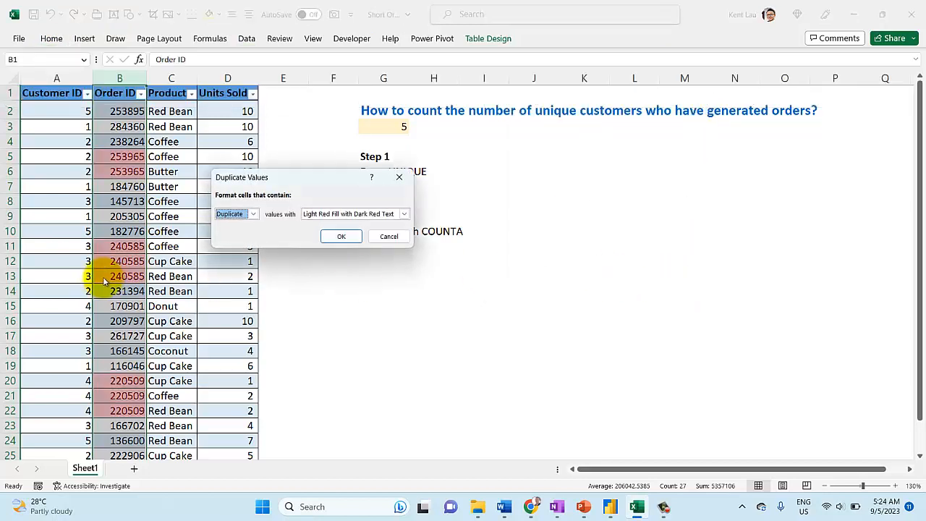
left_click(340, 236)
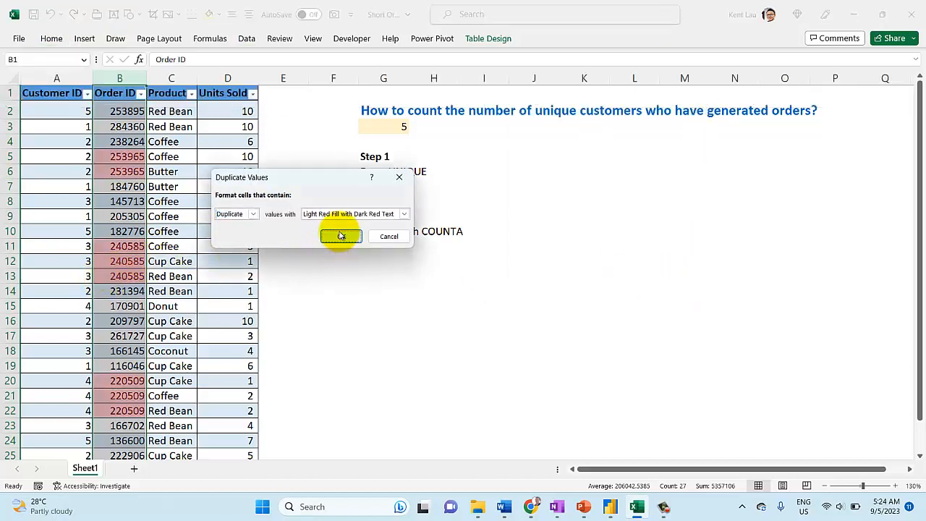
scroll(118, 271, "down", 3)
scroll(120, 269, "up", 3)
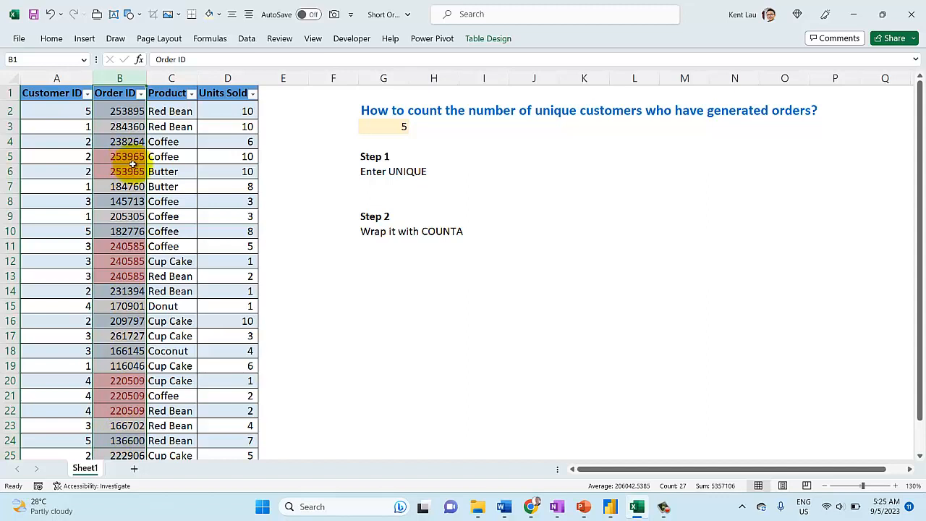
left_click(168, 159)
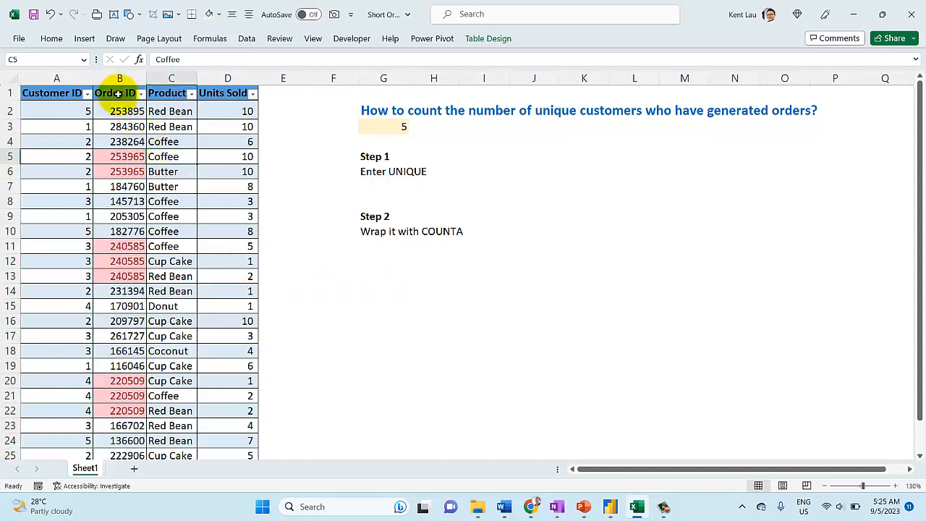
Step: Enter 26 in cell G13, check the repeated order IDs highlighted in column B, and enter 5 in cell H13
left_click(369, 277)
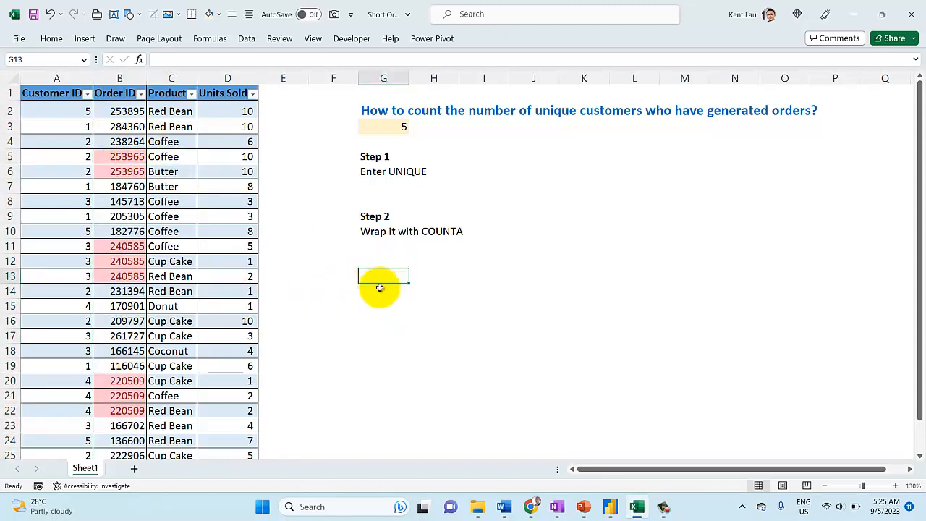
type("26")
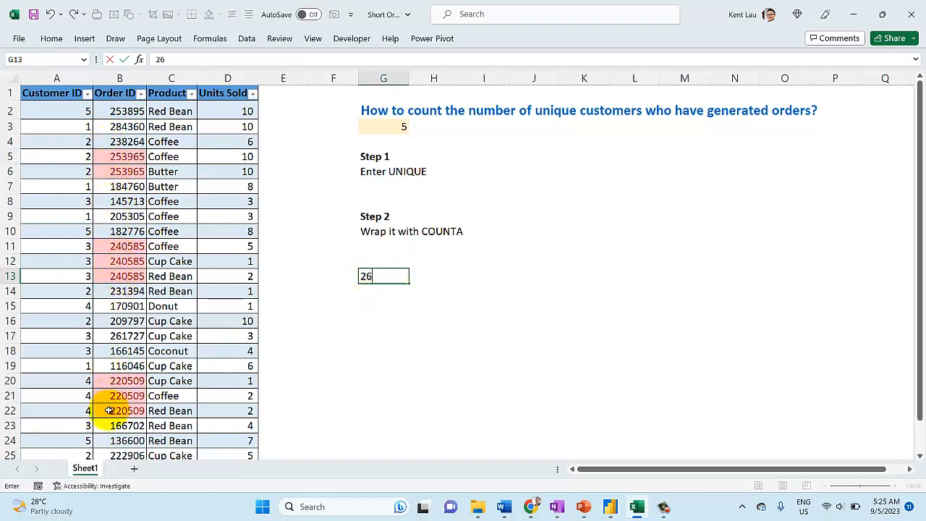
left_click(122, 174)
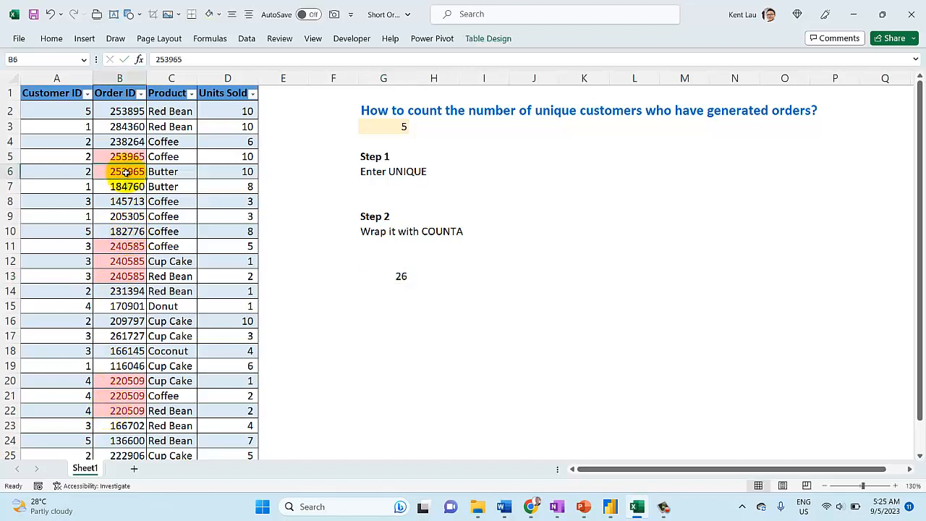
left_click_drag(127, 261, 127, 276)
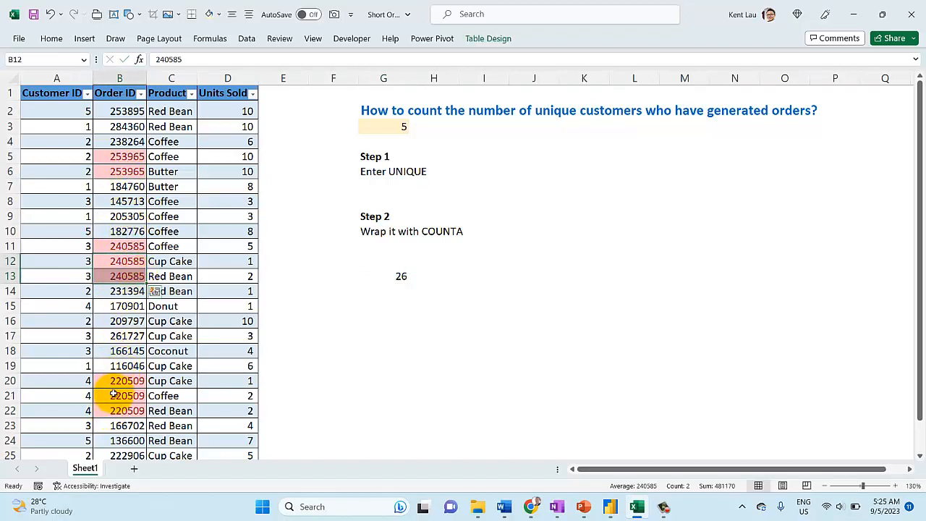
left_click_drag(127, 395, 127, 389)
left_click(405, 276)
left_click(433, 277)
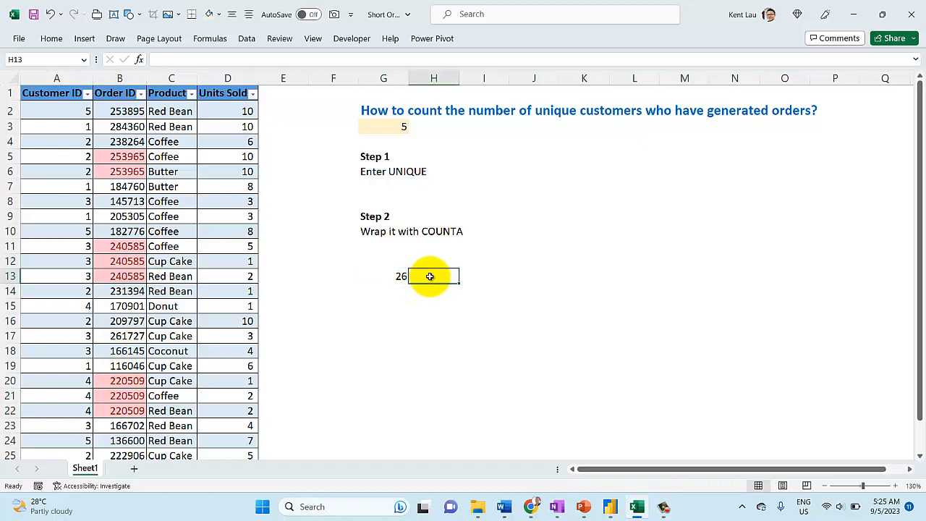
type("5")
Step: Subtract the repeated orders in H13 from the total in G13 by entering =G13-H13 in cell I13
left_click(486, 277)
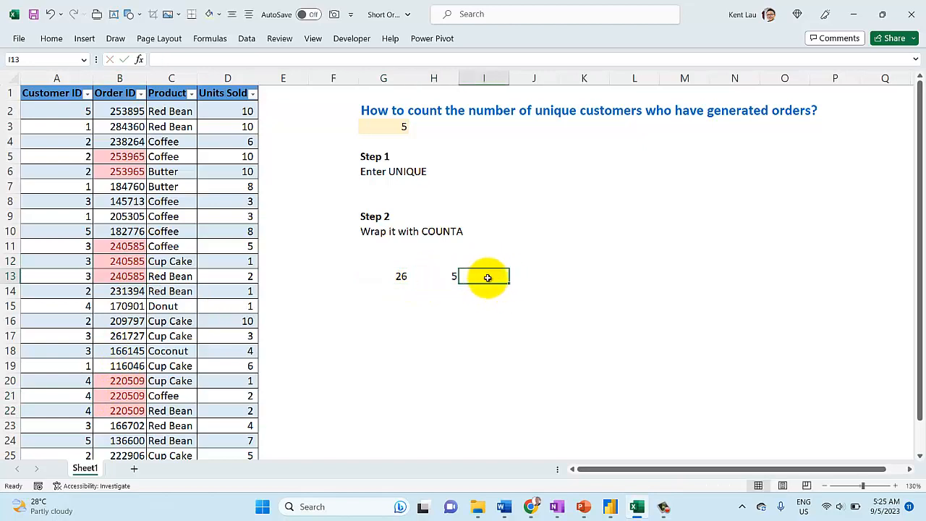
type("=")
left_click(400, 275)
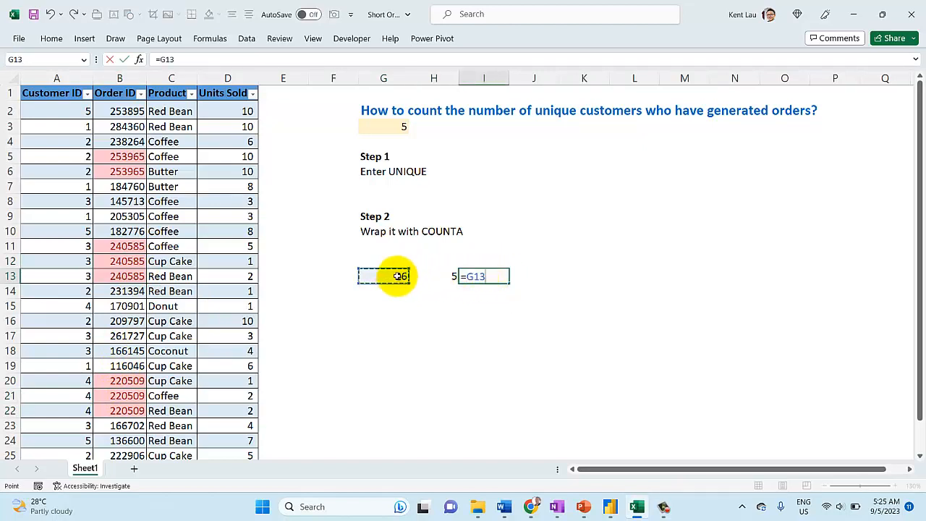
type("-")
left_click(445, 278)
key("Return")
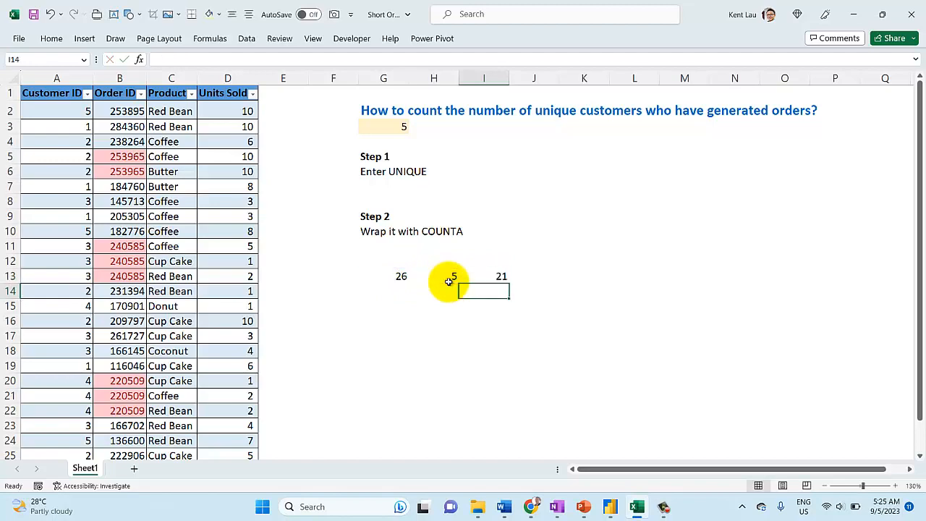
left_click(499, 277)
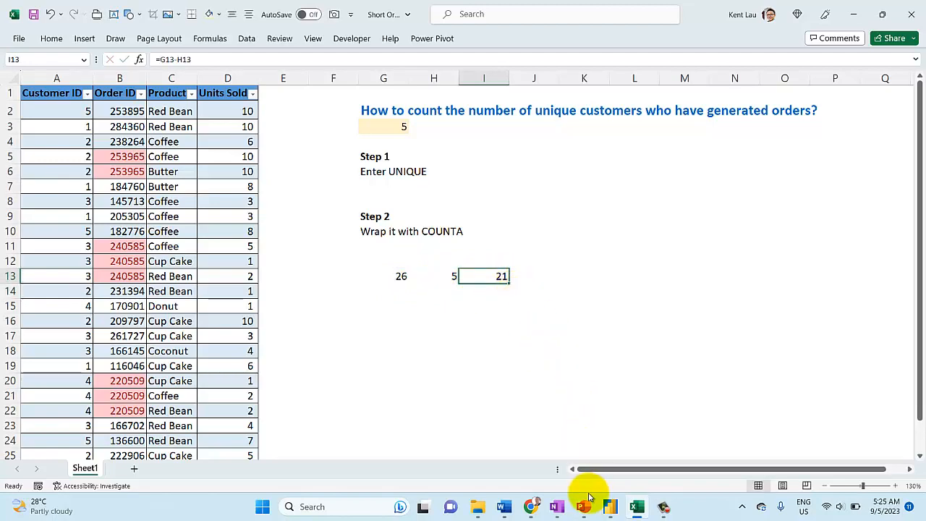
Step: Switch to the untitled Power BI Desktop report and review the formulas of the TotalNumberOfUniqueOrders and TotalNumOfOrders measures
left_click(609, 507)
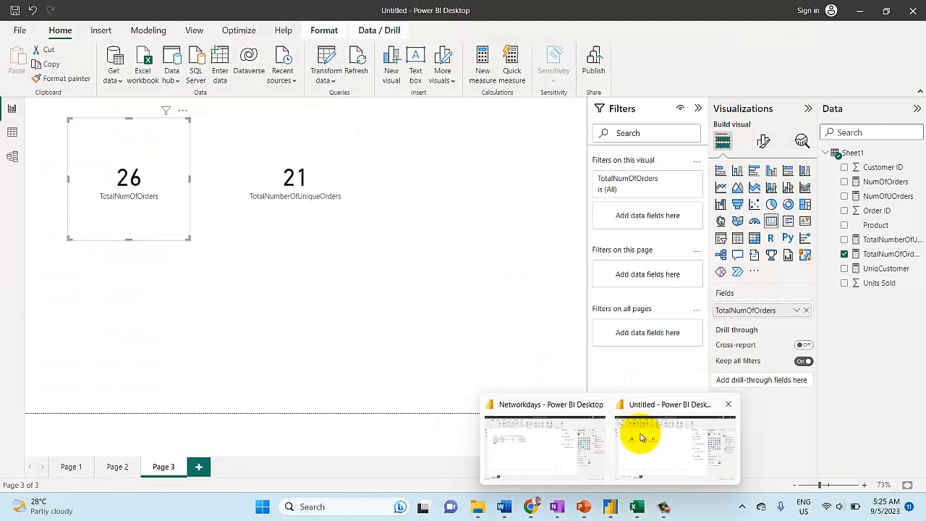
left_click(640, 438)
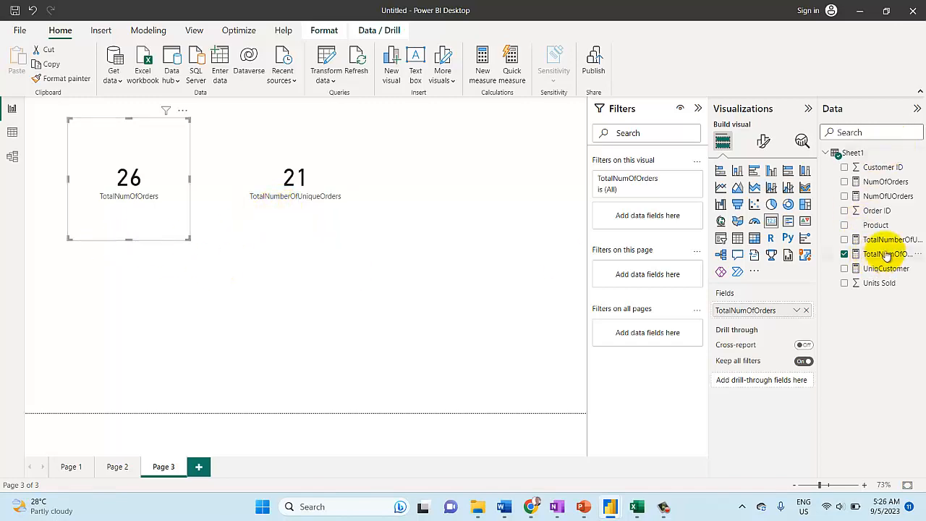
left_click(864, 240)
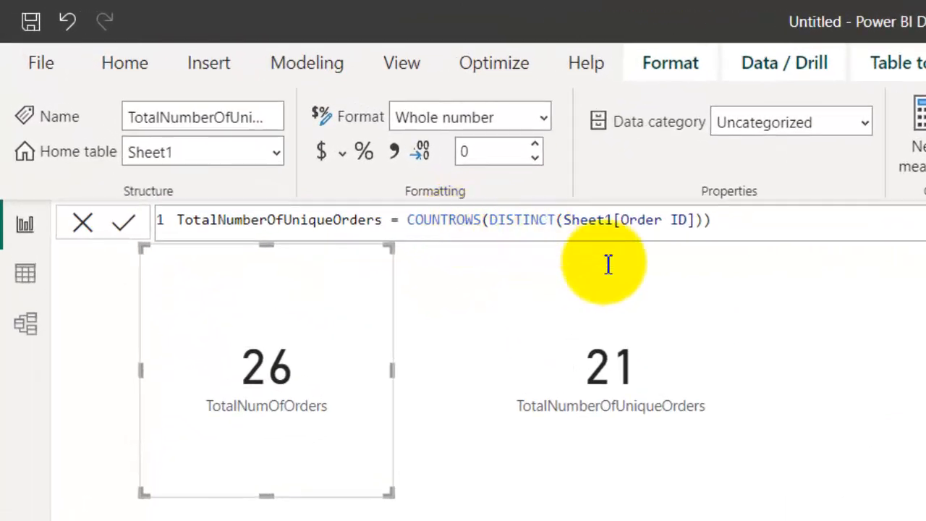
left_click(925, 520)
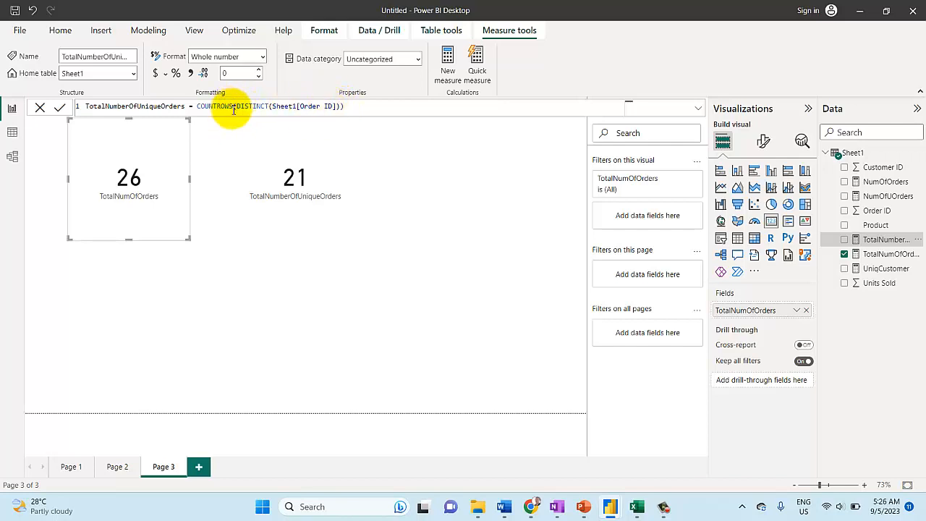
left_click(897, 254)
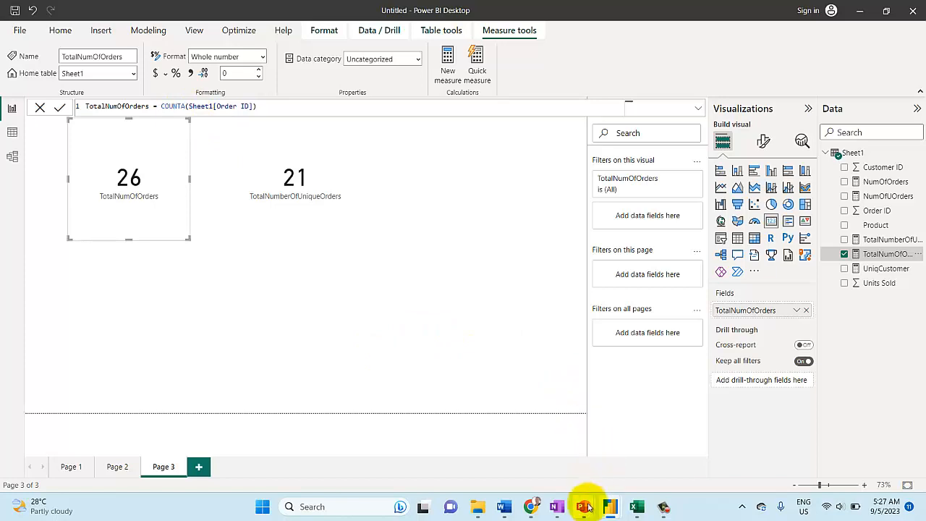
Step: Switch to the Power BI DAX Guide presentation in PowerPoint and show slide 52 on the DISTINCT function
mouse_move(586, 510)
left_click(518, 434)
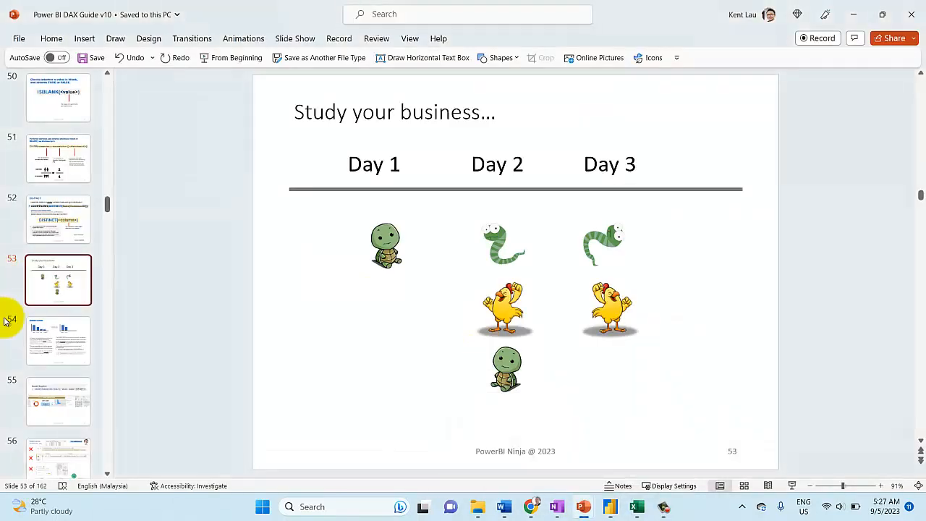
left_click(52, 234)
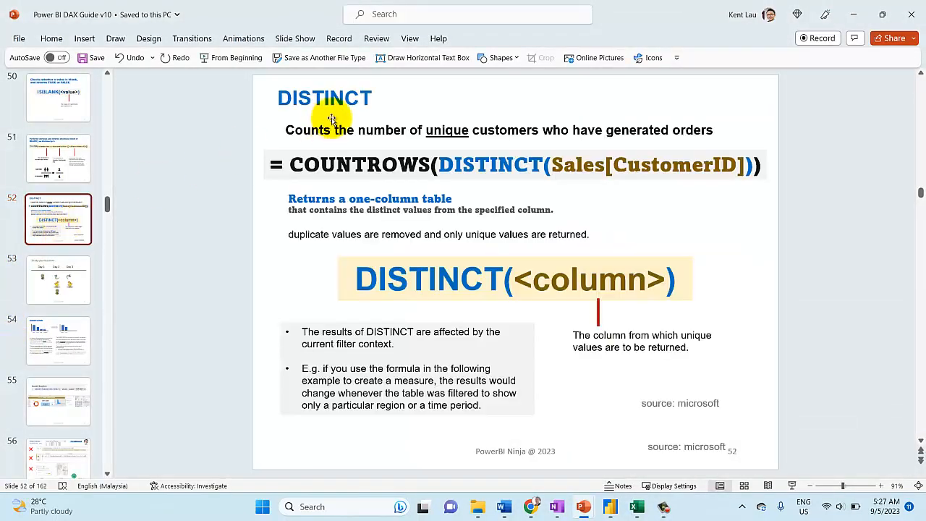